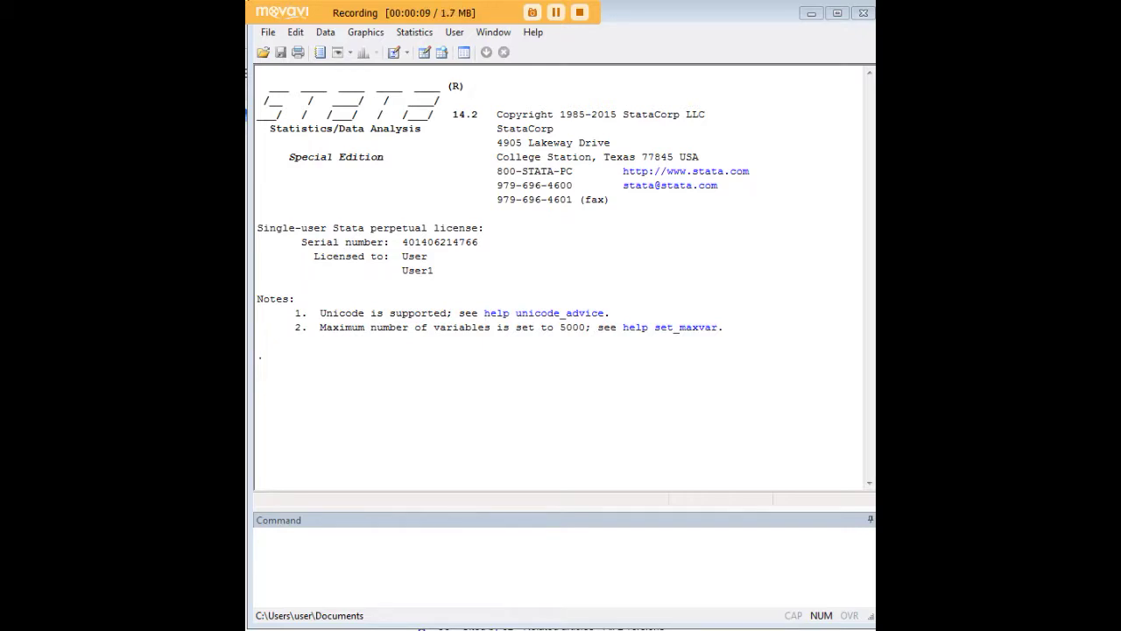
Load the 1978 Automobile Data with webuse auto
{"action": "left_click", "coordinate": [758, 545]}
{"action": "type", "text": "webuse auto"}
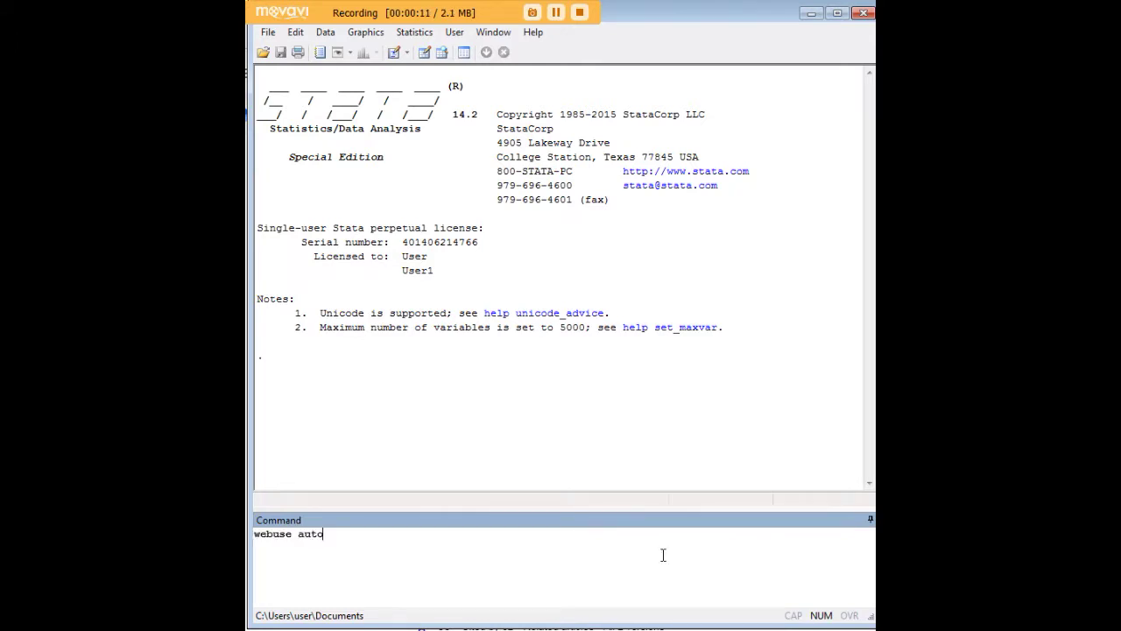
{"action": "key", "text": "Return"}
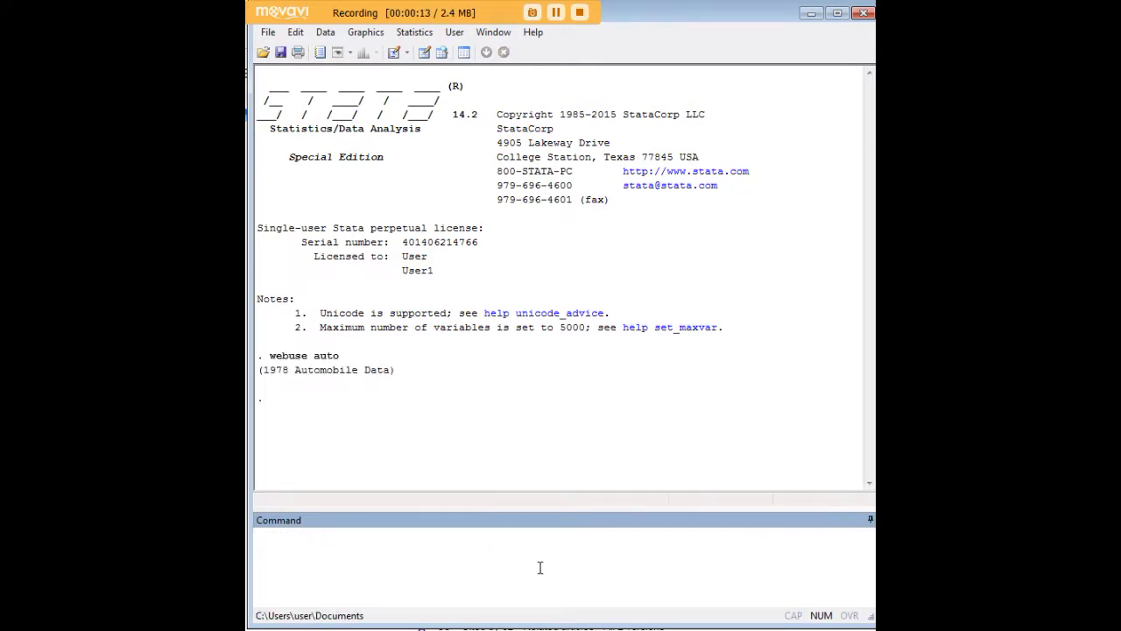
{"action": "type", "text": "edit"}
{"action": "key", "text": "Return"}
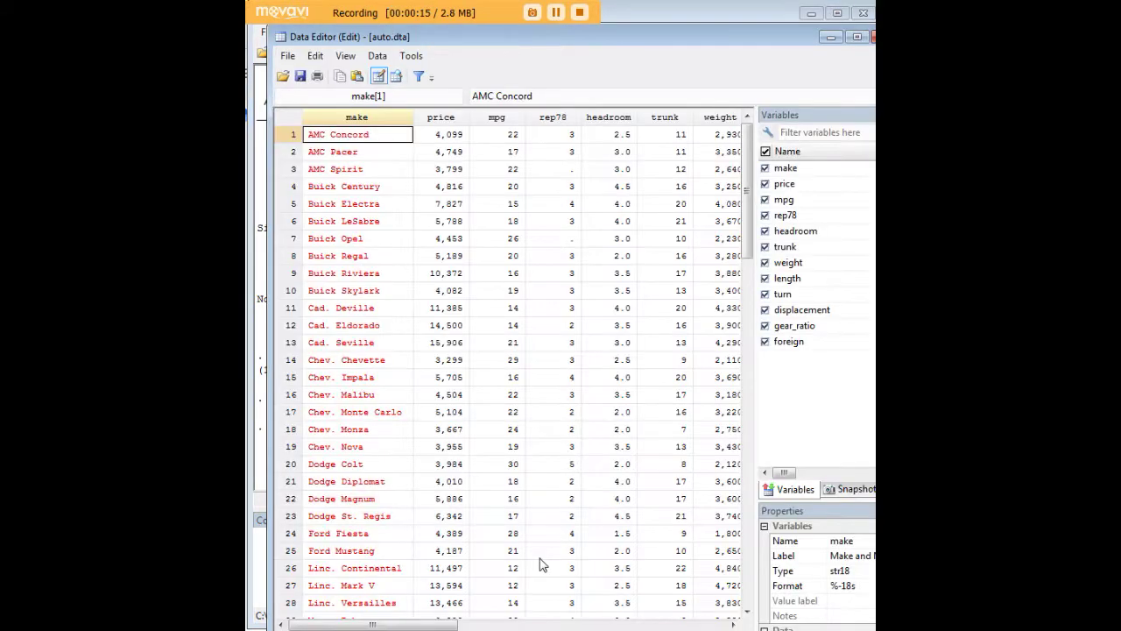
{"action": "double_click", "coordinate": [681, 37]}
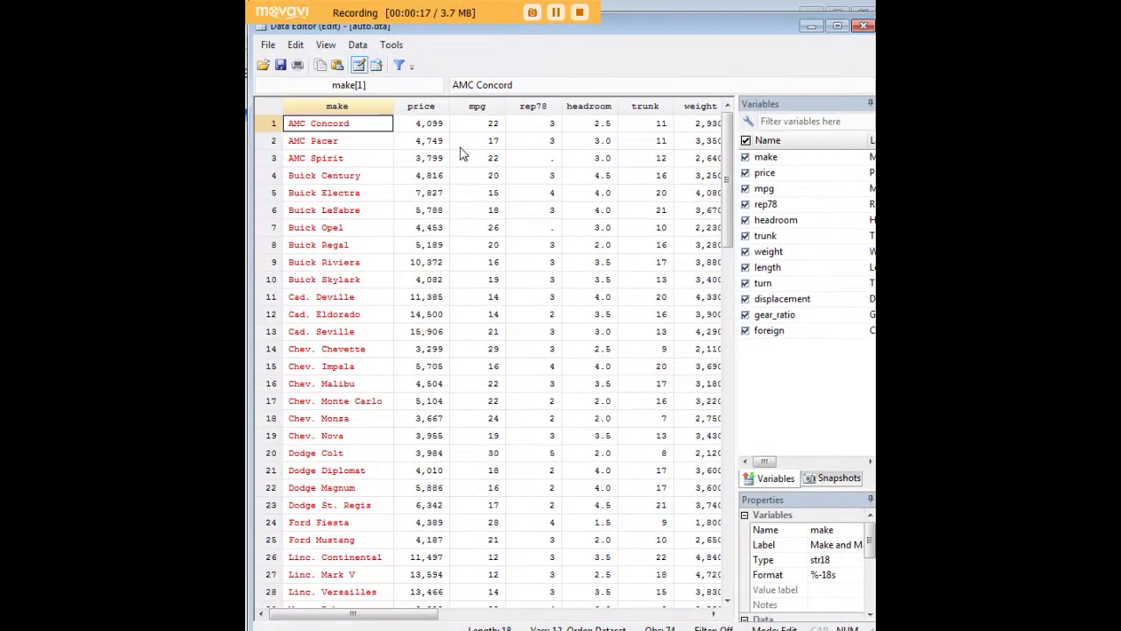
{"action": "key", "text": "Right"}
{"action": "key", "text": "Right"}
{"action": "key", "text": "Right"}
{"action": "key", "text": "Right"}
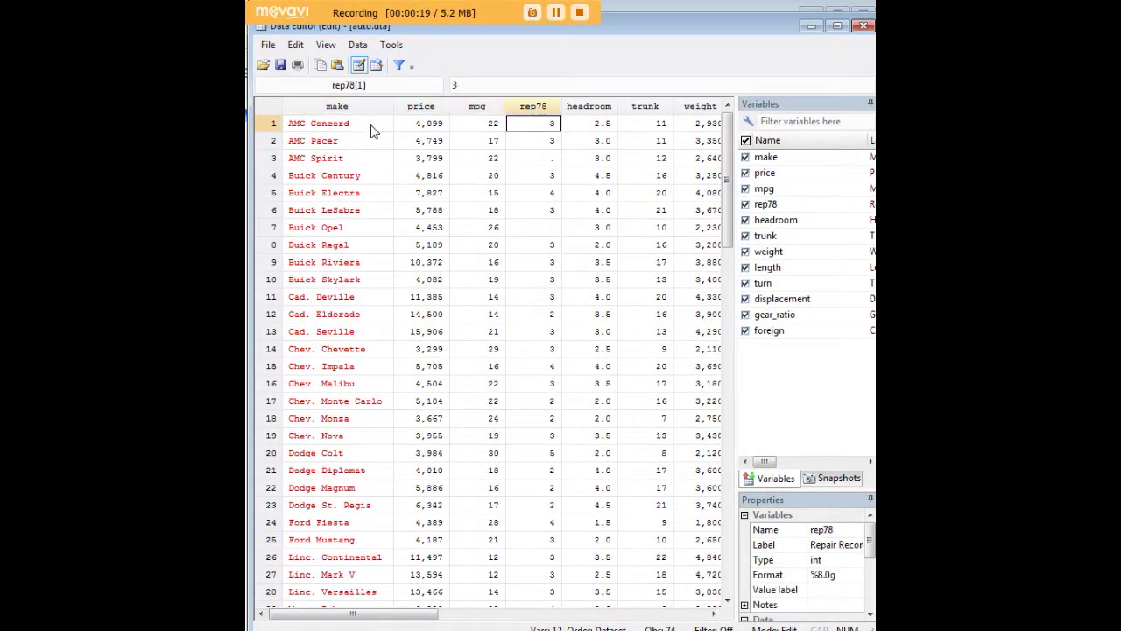
{"action": "key", "text": "Left"}
{"action": "key", "text": "Left"}
{"action": "key", "text": "Left"}
{"action": "key", "text": "Right"}
{"action": "key", "text": "Right"}
{"action": "key", "text": "Right"}
{"action": "key", "text": "Right"}
{"action": "key", "text": "Right"}
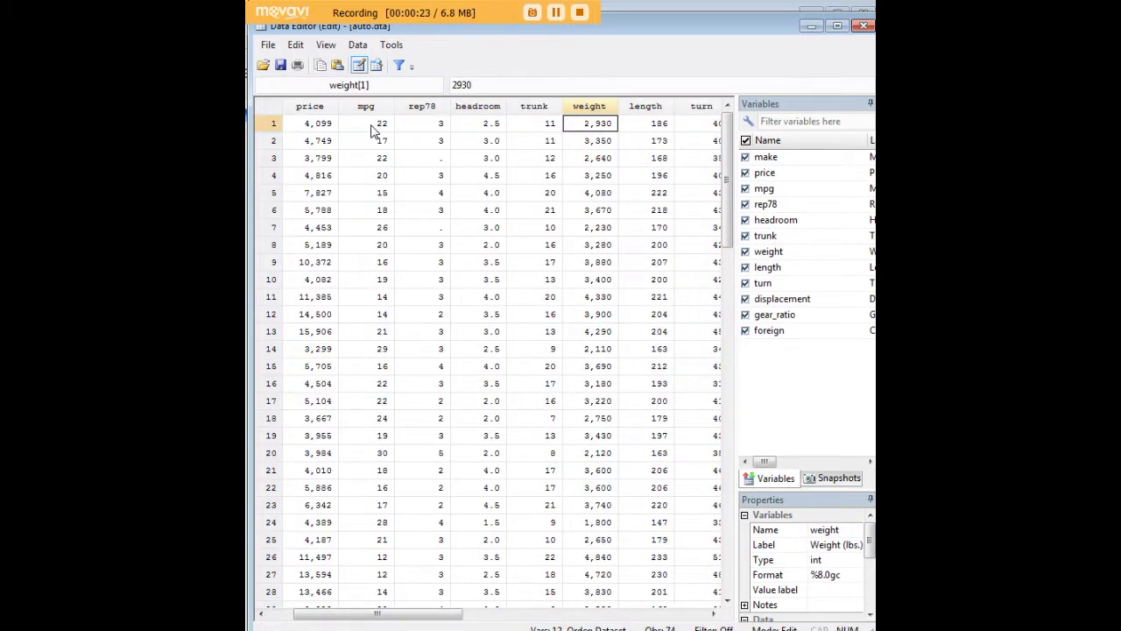
{"action": "key", "text": "Left"}
{"action": "key", "text": "Left"}
{"action": "key", "text": "Left"}
{"action": "key", "text": "Left"}
{"action": "key", "text": "Left"}
{"action": "key", "text": "Left"}
{"action": "key", "text": "Right"}
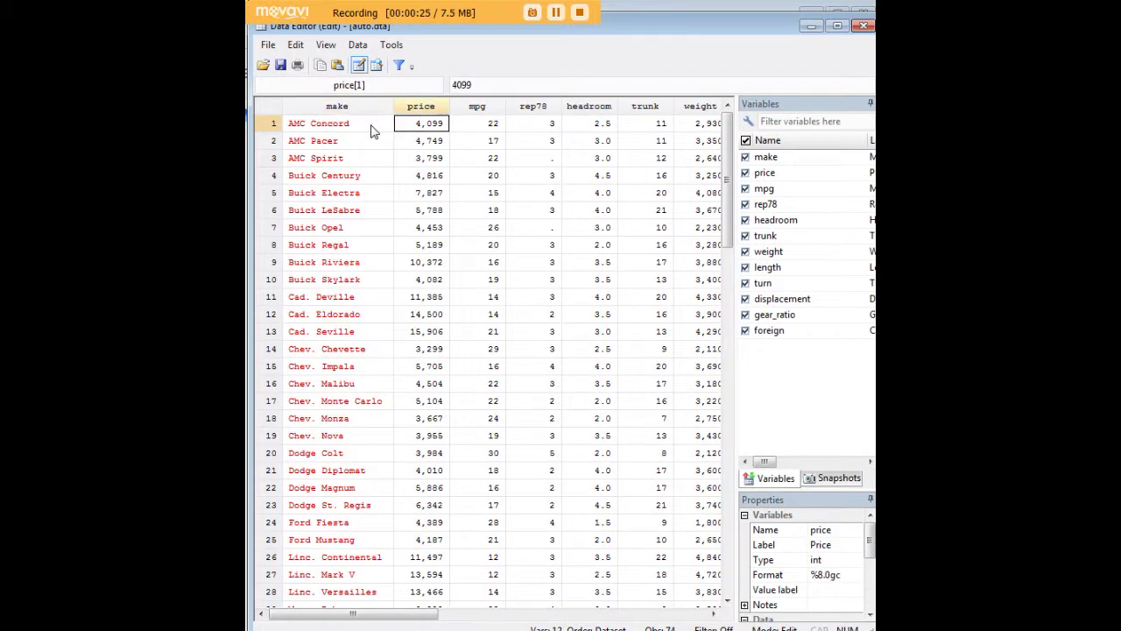
{"action": "key", "text": "Right"}
{"action": "key", "text": "Right"}
{"action": "key", "text": "Right"}
{"action": "key", "text": "Right"}
{"action": "key", "text": "Right"}
{"action": "key", "text": "Left"}
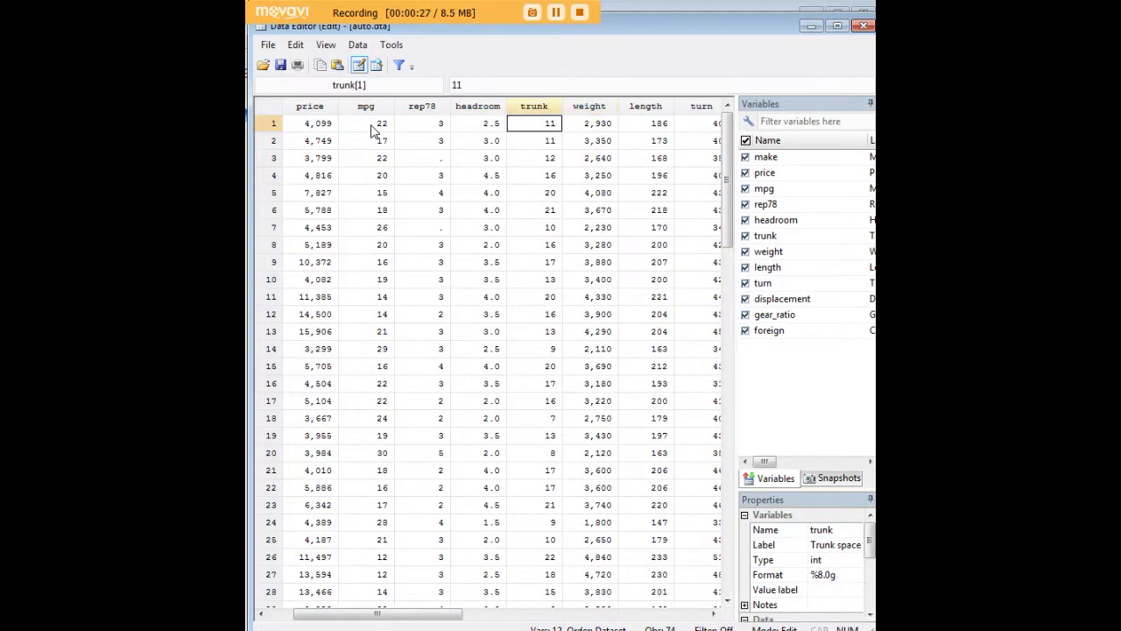
{"action": "key", "text": "Home"}
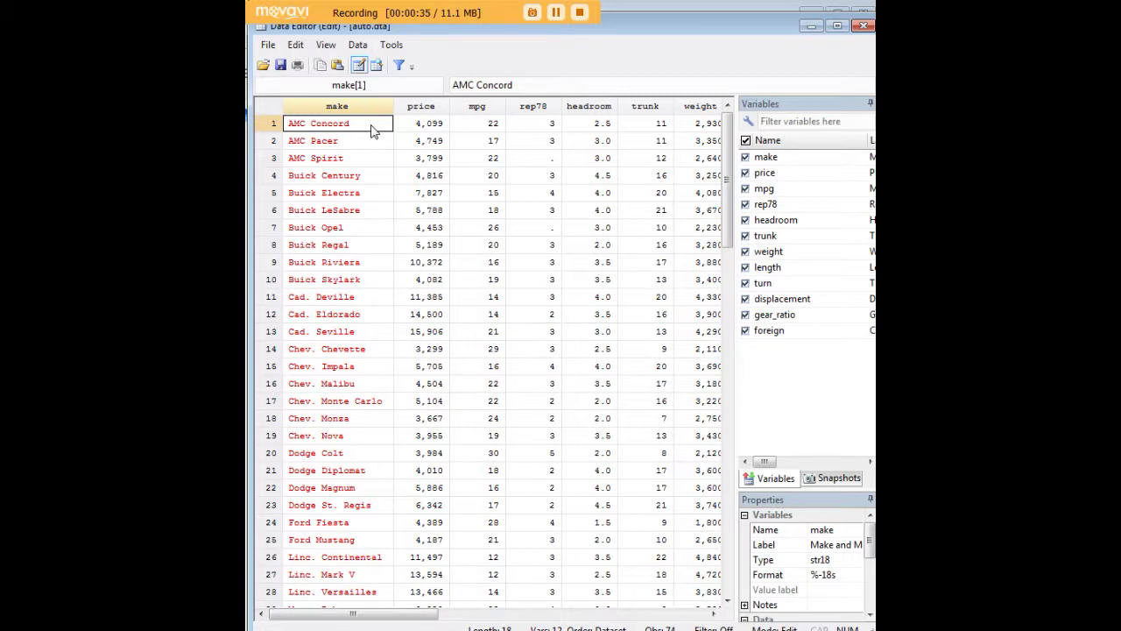
{"action": "left_click", "coordinate": [698, 127]}
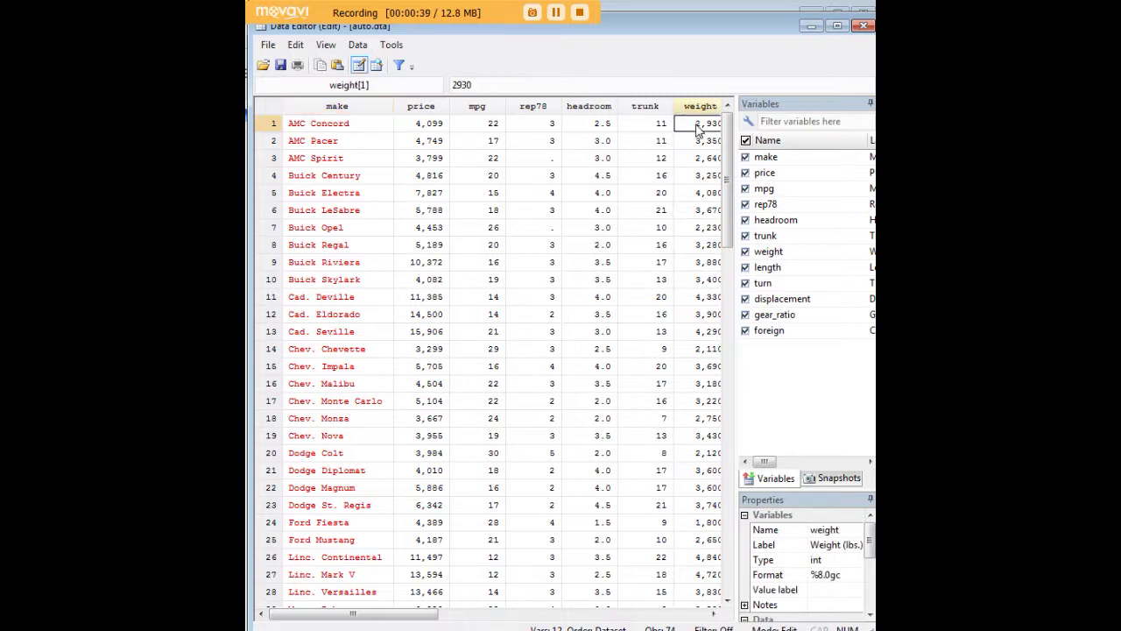
{"action": "left_click", "coordinate": [697, 142]}
{"action": "left_click", "coordinate": [698, 159]}
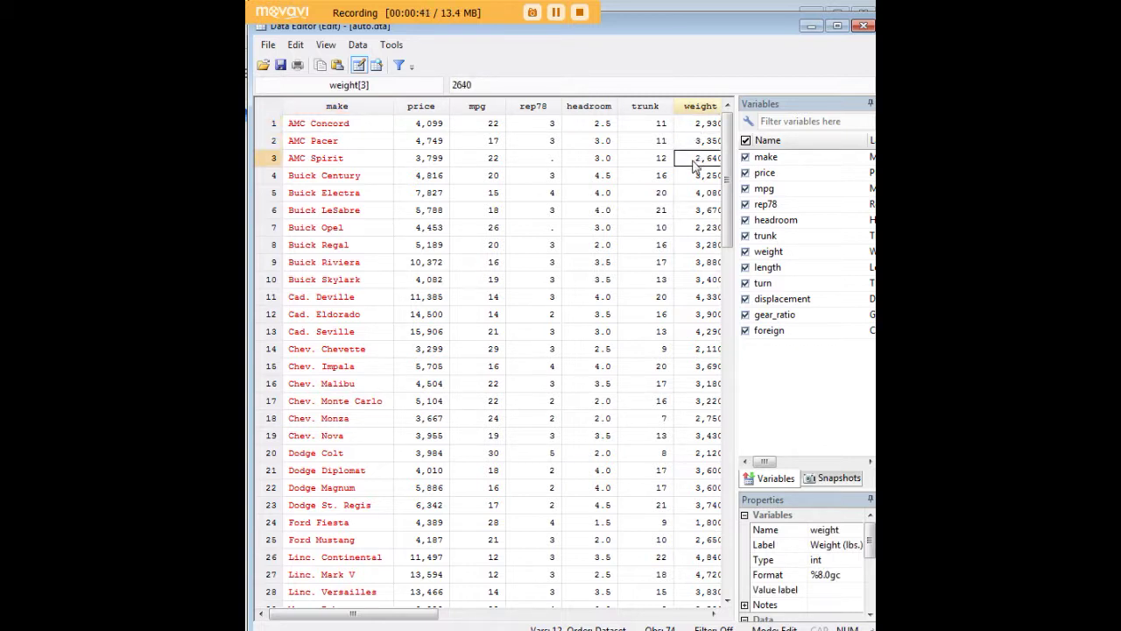
{"action": "left_click_drag", "start_coordinate": [735, 219], "coordinate": [755, 219]}
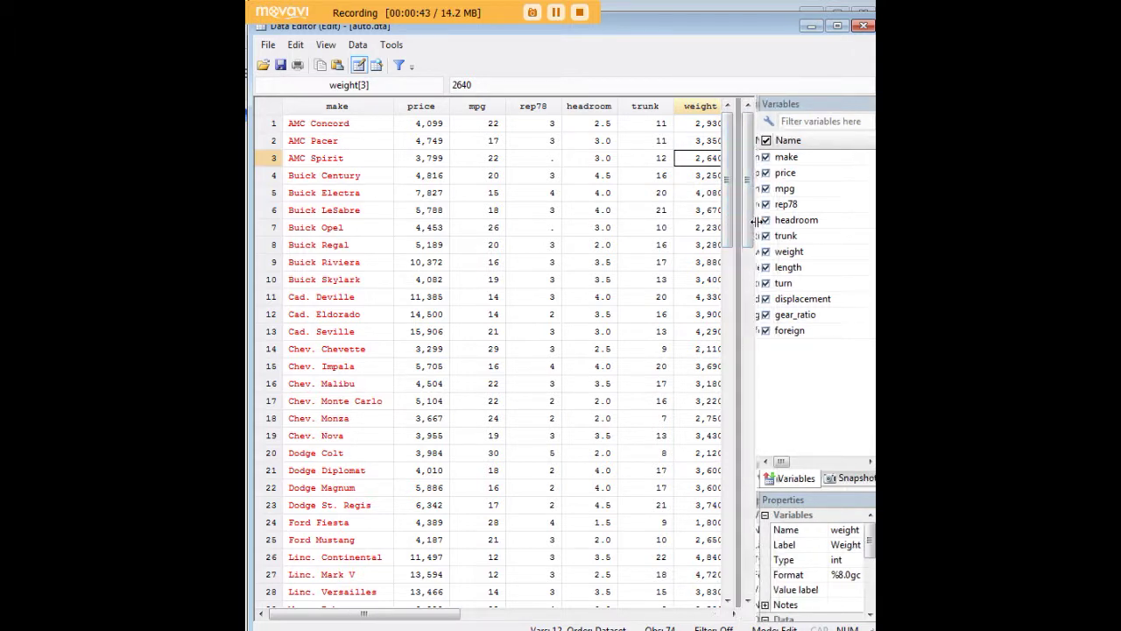
{"action": "left_click", "coordinate": [433, 130]}
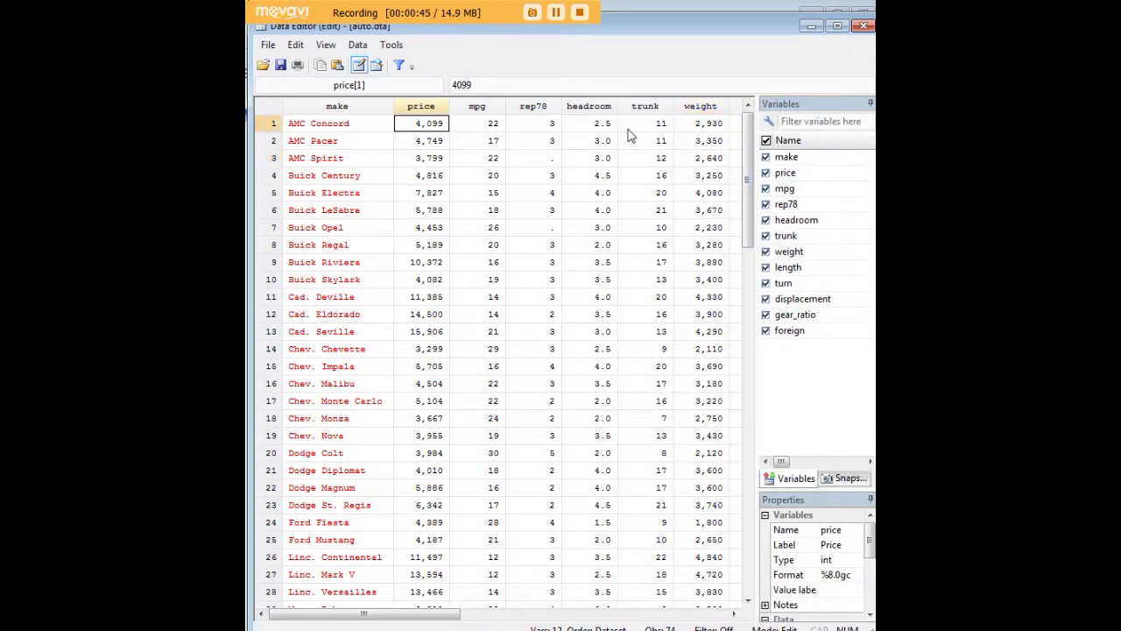
{"action": "left_click", "coordinate": [708, 196]}
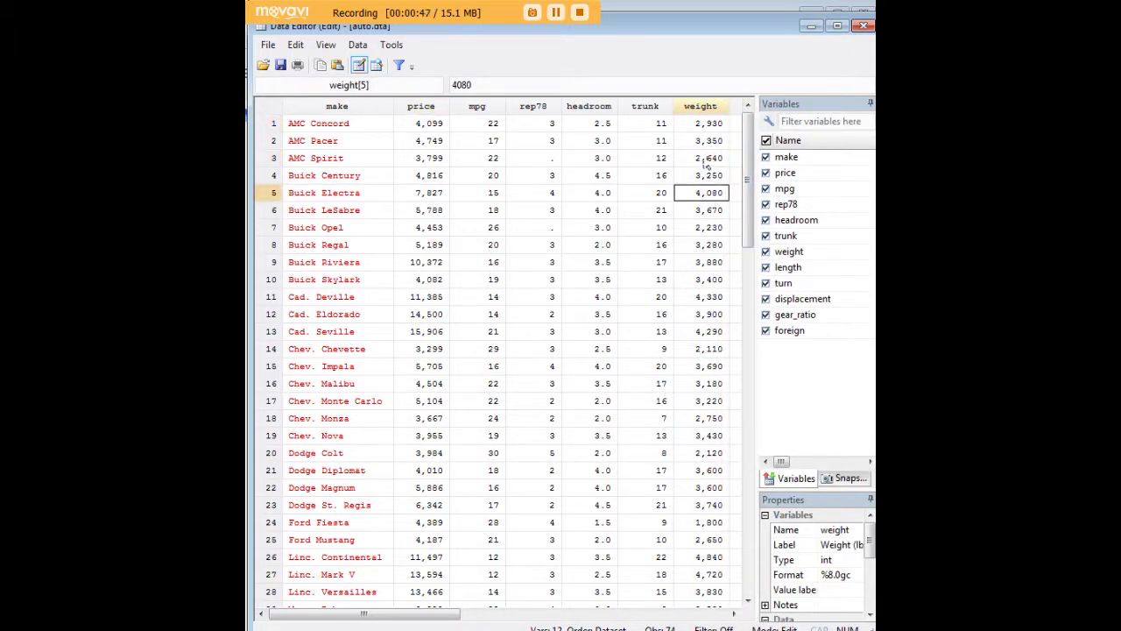
{"action": "left_click", "coordinate": [702, 124]}
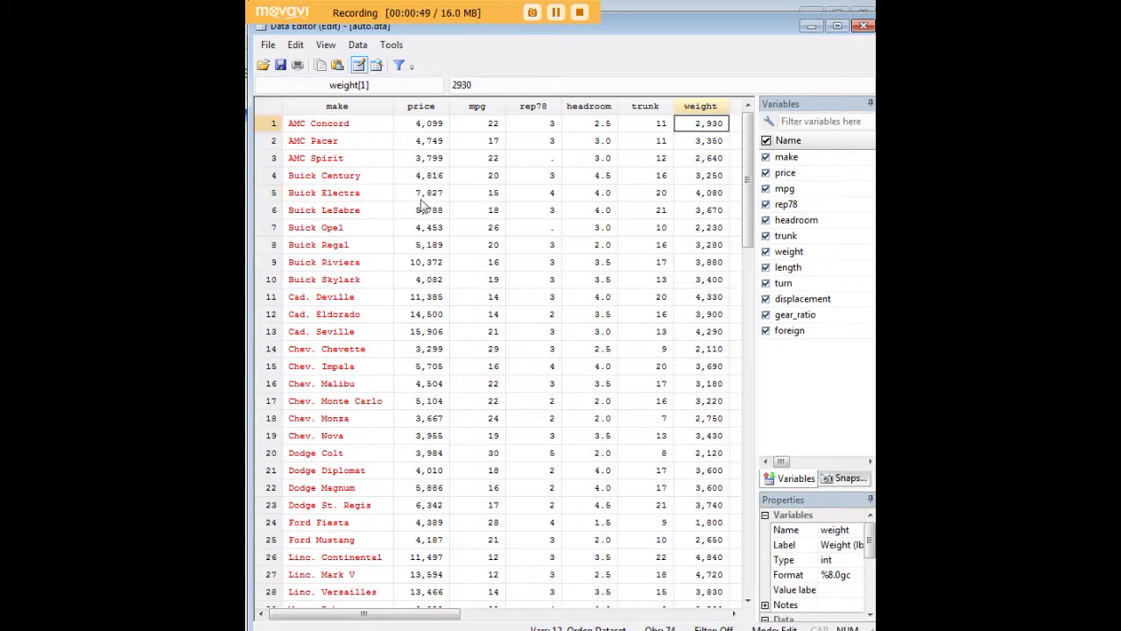
{"action": "left_click", "coordinate": [427, 261]}
{"action": "left_click", "coordinate": [811, 26]}
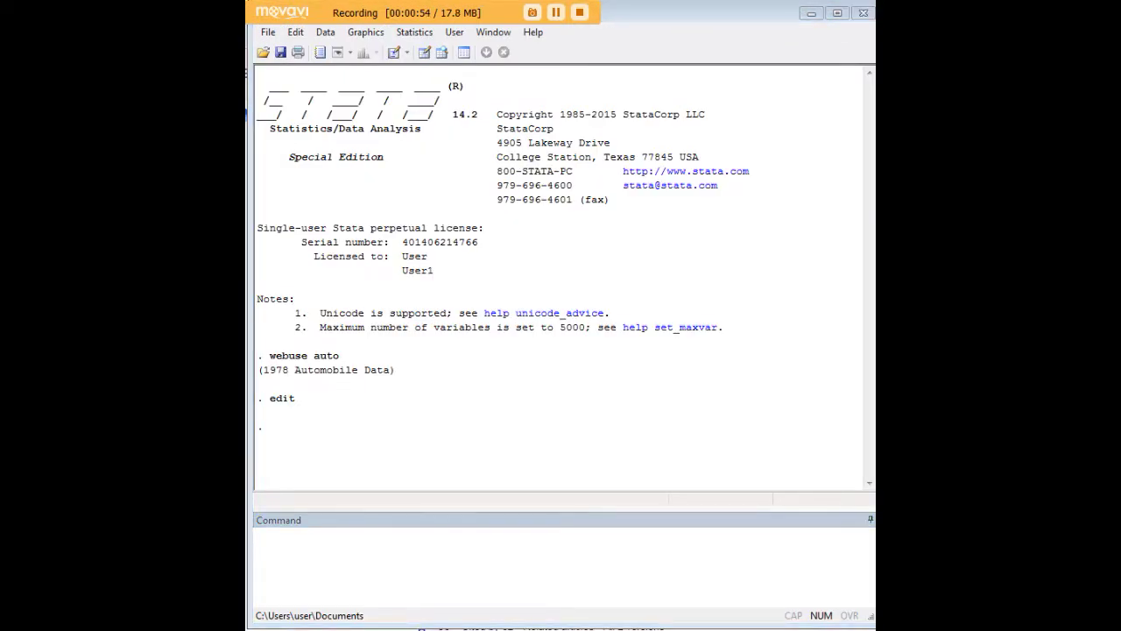
Run gen pweight = cond(price/weight > 2, 1, 2) to create the pweight variable
{"action": "left_click", "coordinate": [763, 546]}
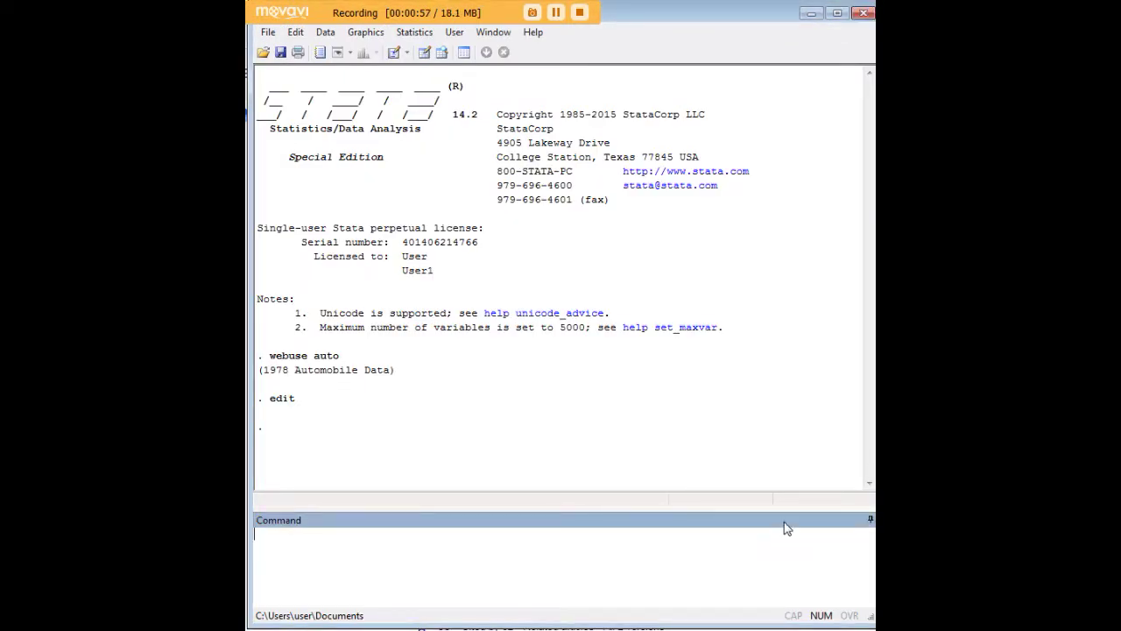
{"action": "type", "text": "gen pweight = cond(price/weight > 2, 1, 2)"}
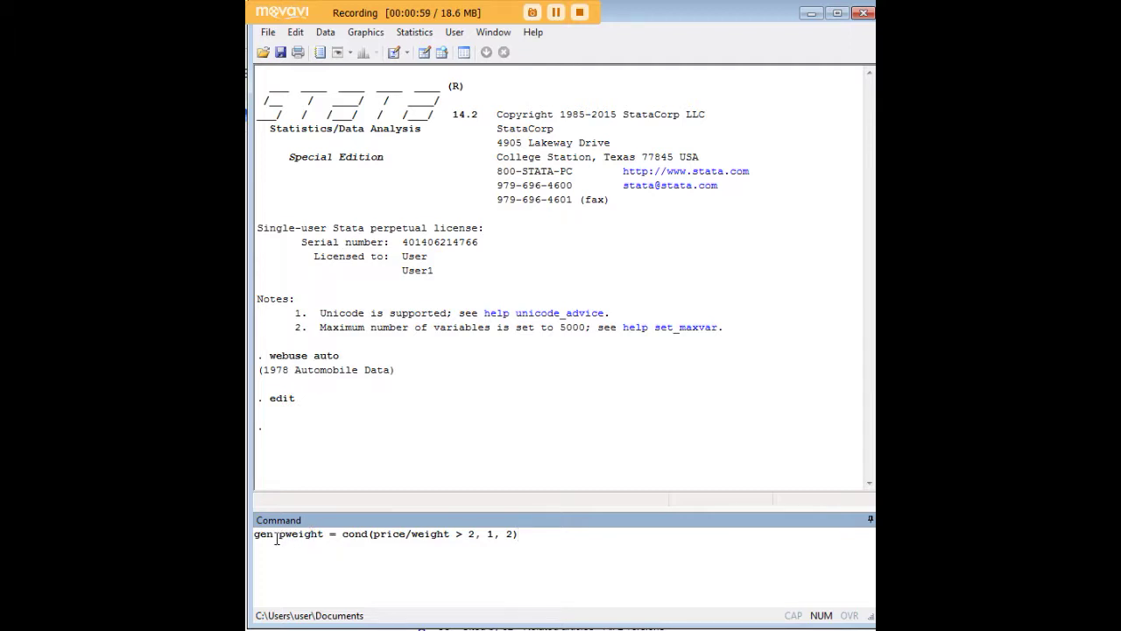
{"action": "left_click_drag", "start_coordinate": [278, 538], "coordinate": [370, 538]}
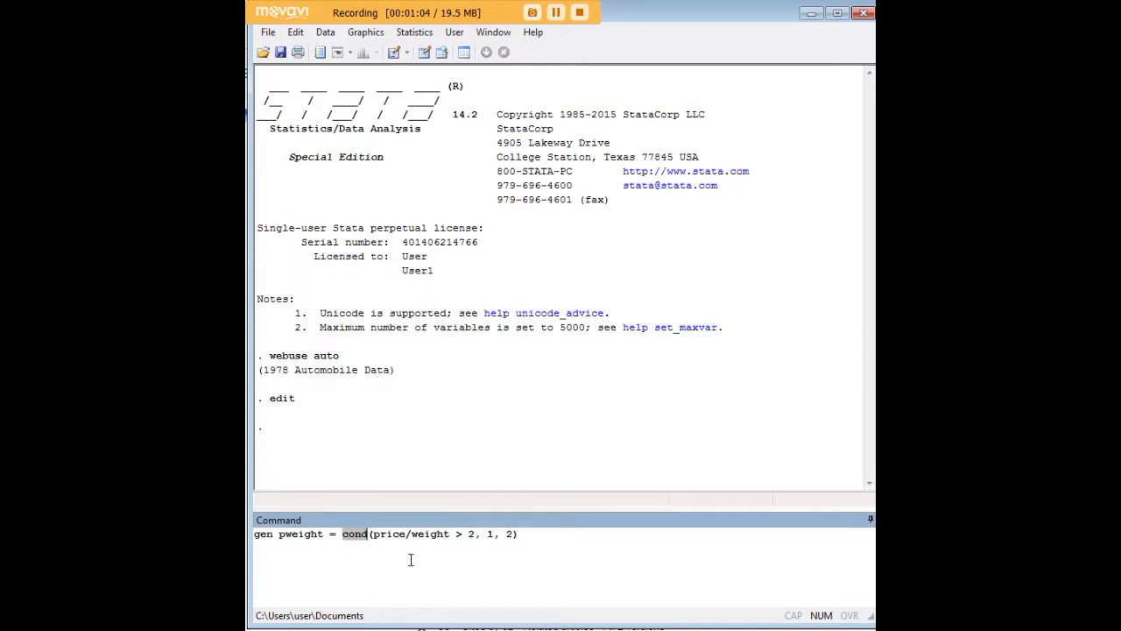
{"action": "left_click", "coordinate": [373, 532]}
{"action": "left_click_drag", "start_coordinate": [472, 533], "coordinate": [374, 536]}
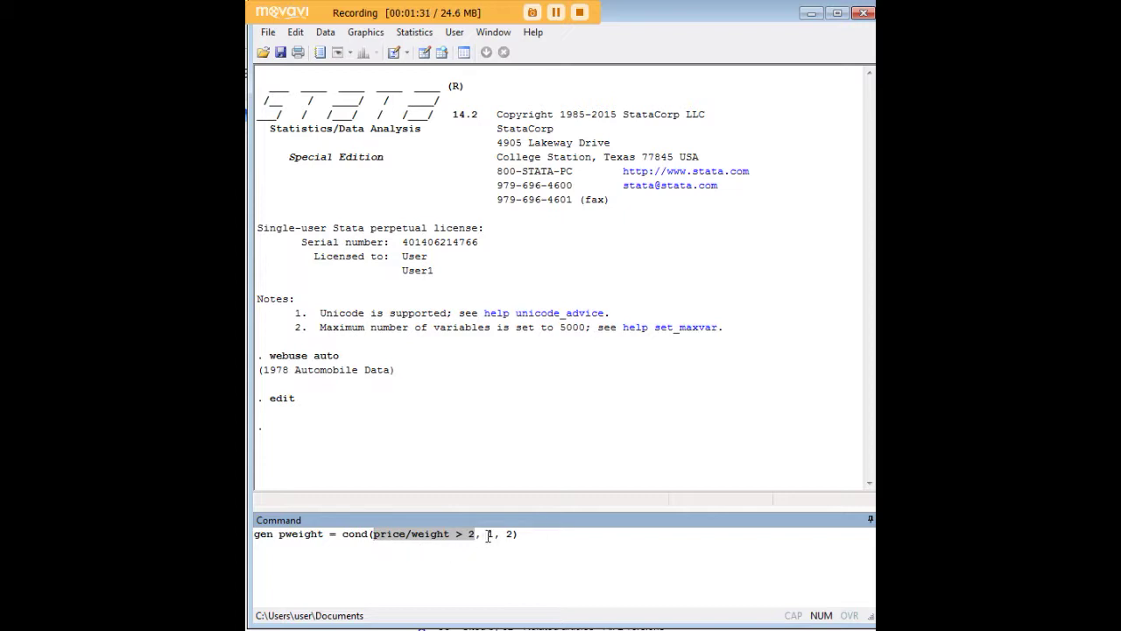
{"action": "left_click_drag", "start_coordinate": [488, 533], "coordinate": [515, 537]}
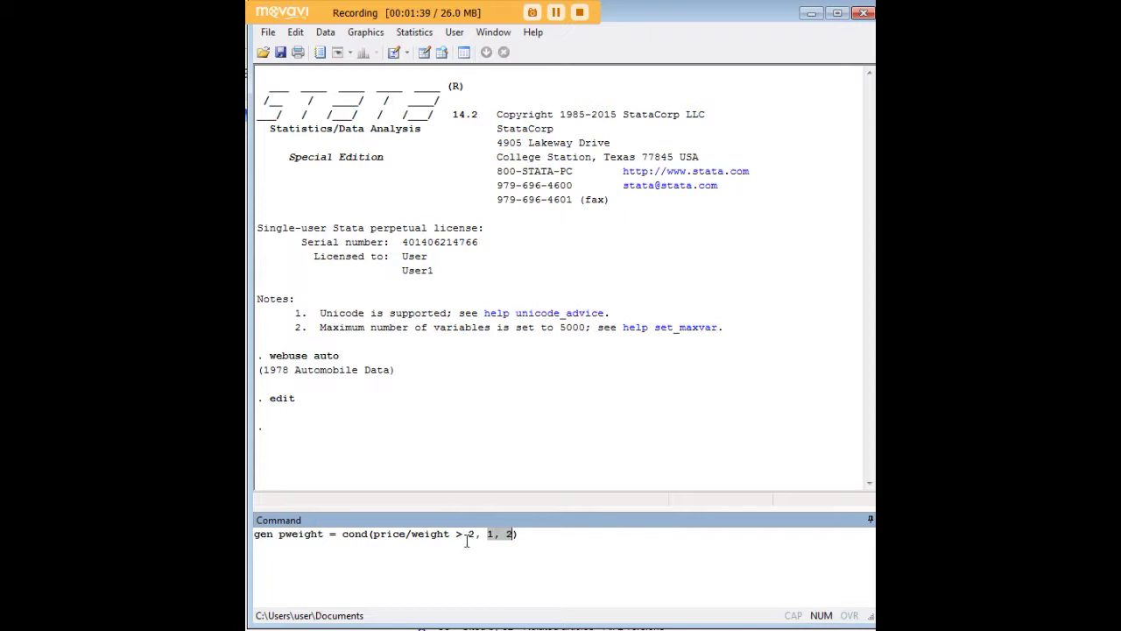
{"action": "left_click_drag", "start_coordinate": [462, 537], "coordinate": [455, 537]}
{"action": "left_click", "coordinate": [538, 534]}
{"action": "key", "text": "Return"}
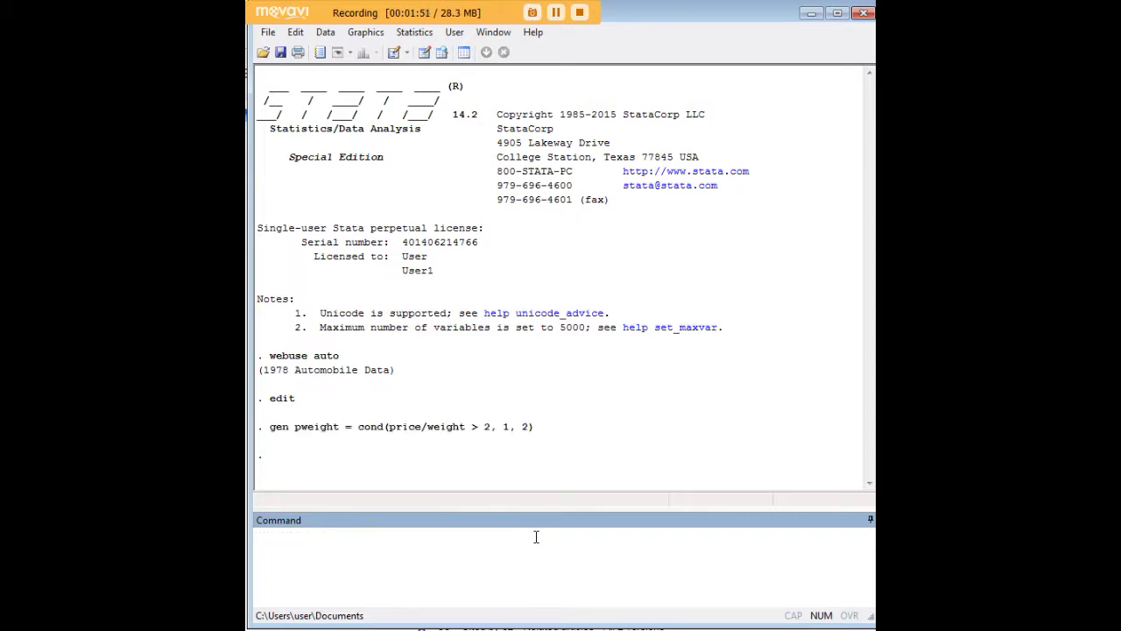
Reopen the Data Editor with edit, check pweight's 1 and 2 values, then minimize it
{"action": "type", "text": "edit"}
{"action": "key", "text": "Return"}
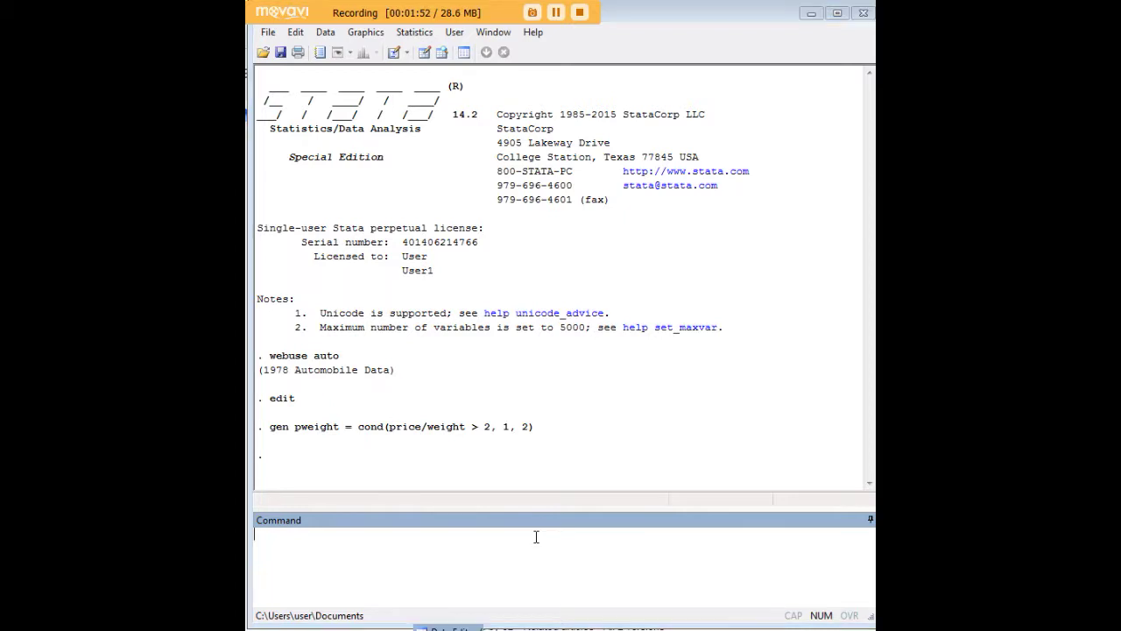
{"action": "left_click_drag", "start_coordinate": [425, 613], "coordinate": [586, 613]}
{"action": "left_click", "coordinate": [643, 123]}
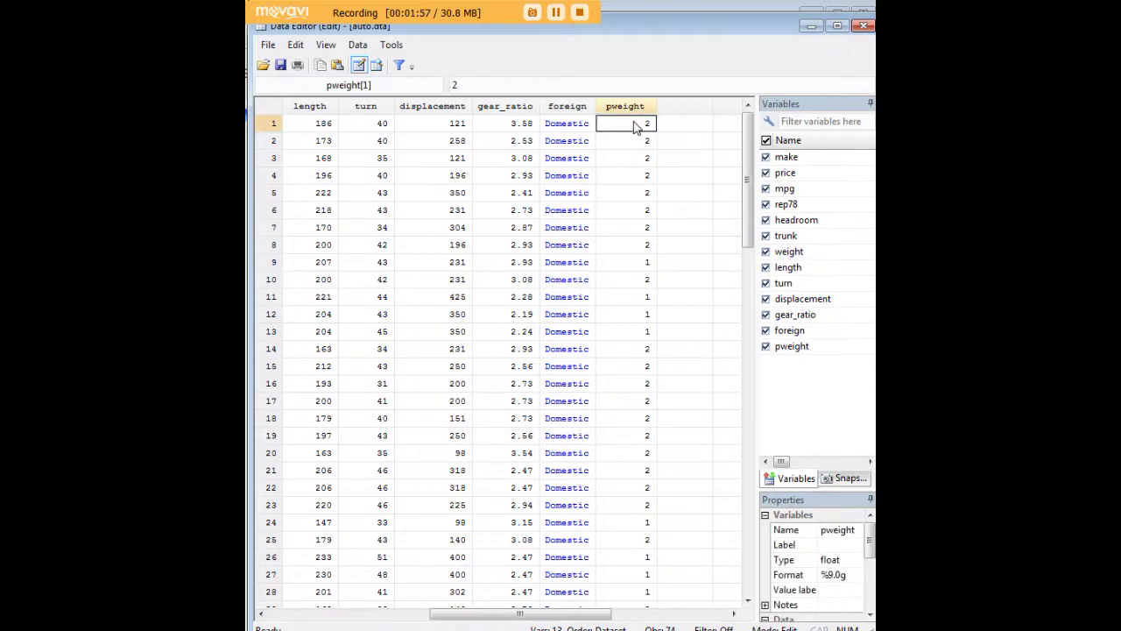
{"action": "scroll", "coordinate": [656, 519], "scroll_direction": "down", "scroll_amount": 5}
{"action": "scroll", "coordinate": [657, 520], "scroll_direction": "down", "scroll_amount": 8}
{"action": "scroll", "coordinate": [645, 510], "scroll_direction": "up", "scroll_amount": 12}
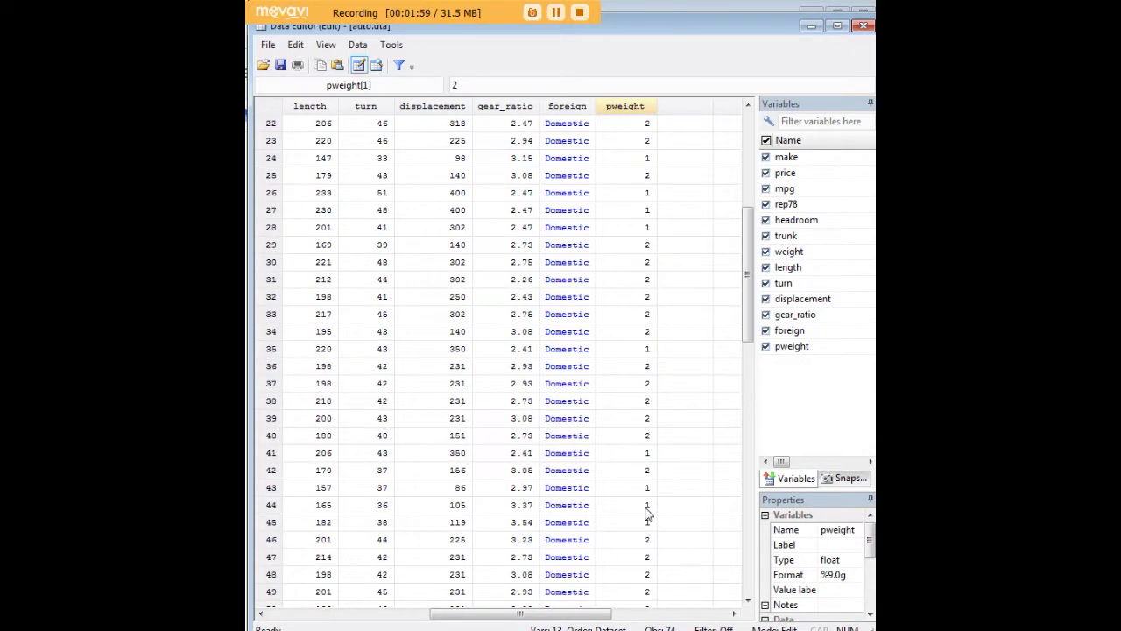
{"action": "left_click", "coordinate": [813, 26]}
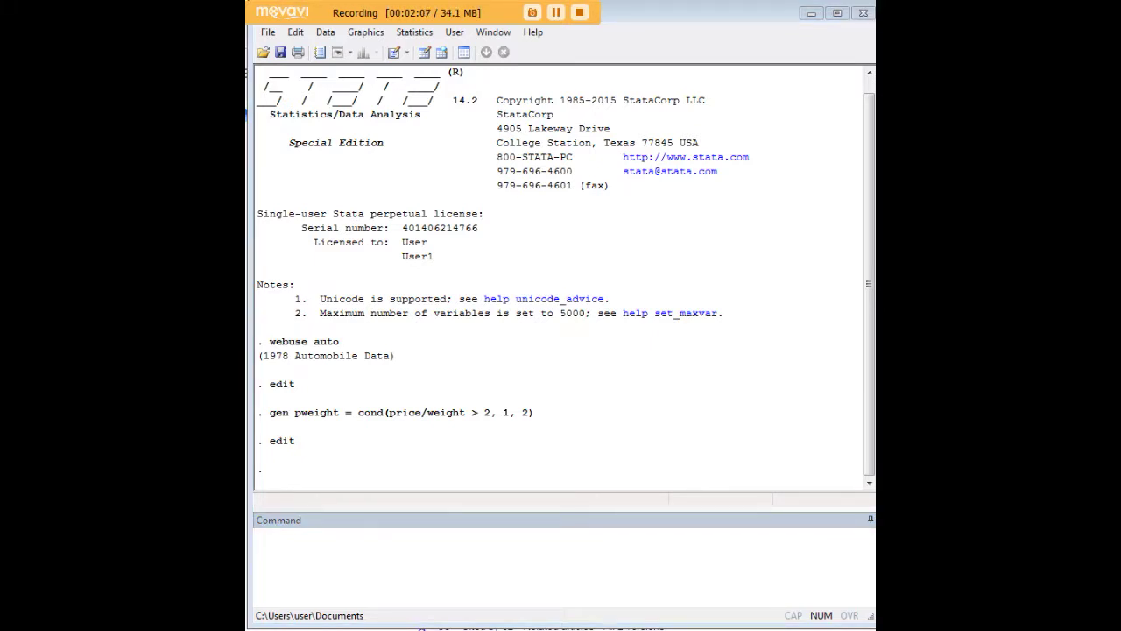
Define label result (1 "Price > Double Weight", 2 "Price <= Double Weight"), attach it to pweight, reopen the editor
{"action": "left_click", "coordinate": [683, 557]}
{"action": "type", "text": "label define result 1 \"Price > Double Weight\" 2 \"Price <= Double Weight\" label value pweight result"}
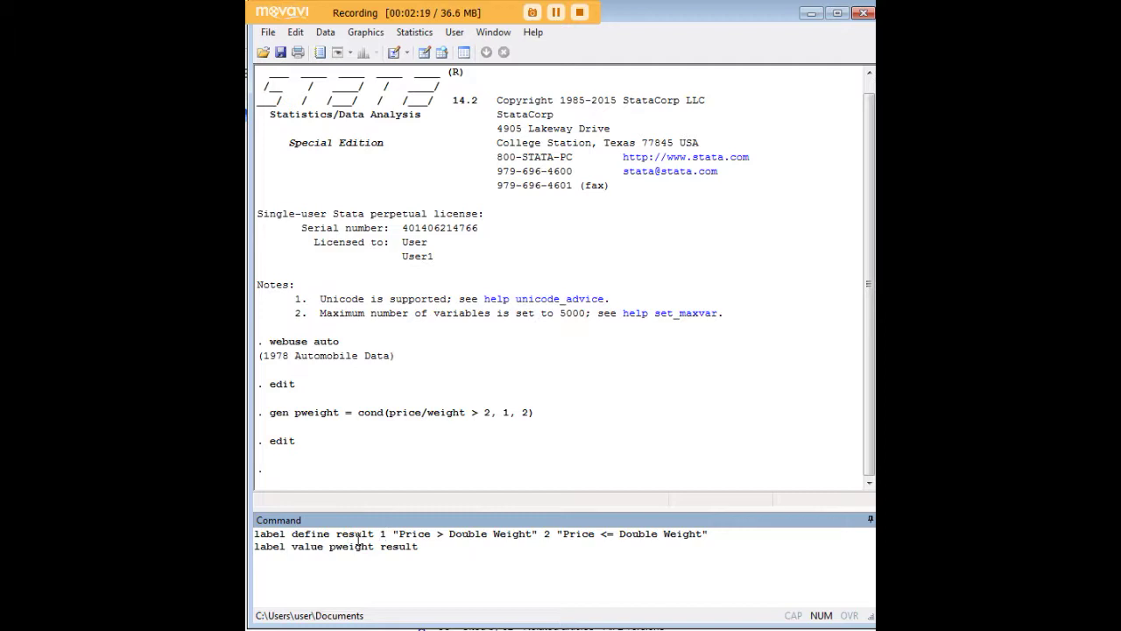
{"action": "left_click", "coordinate": [442, 536]}
{"action": "left_click_drag", "start_coordinate": [435, 550], "coordinate": [373, 549]}
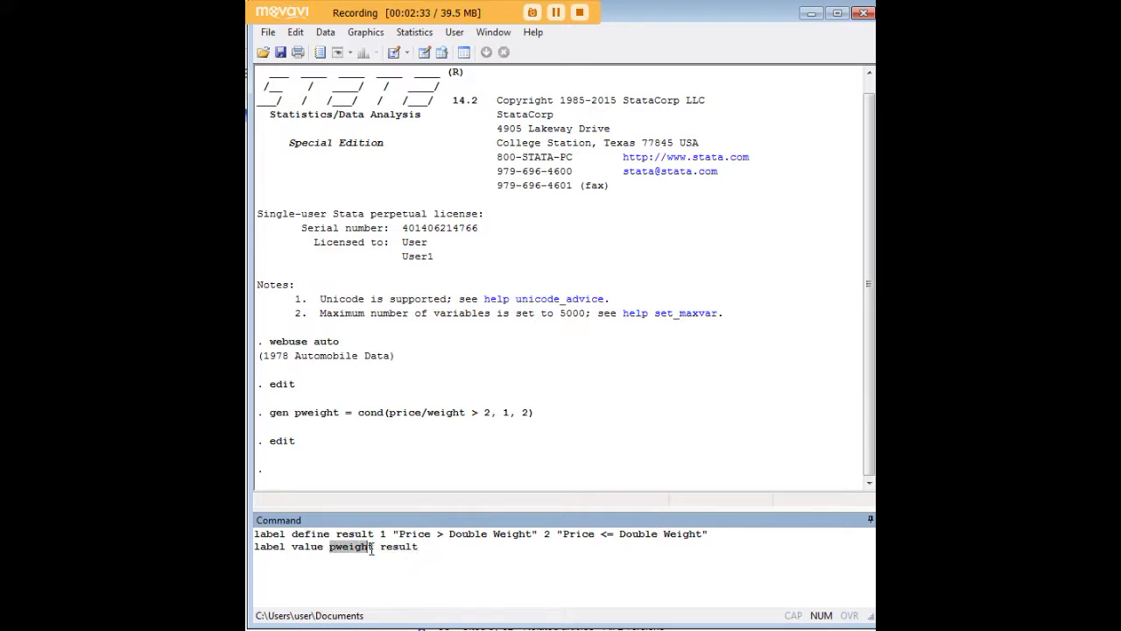
{"action": "left_click", "coordinate": [426, 548]}
{"action": "key", "text": "Return"}
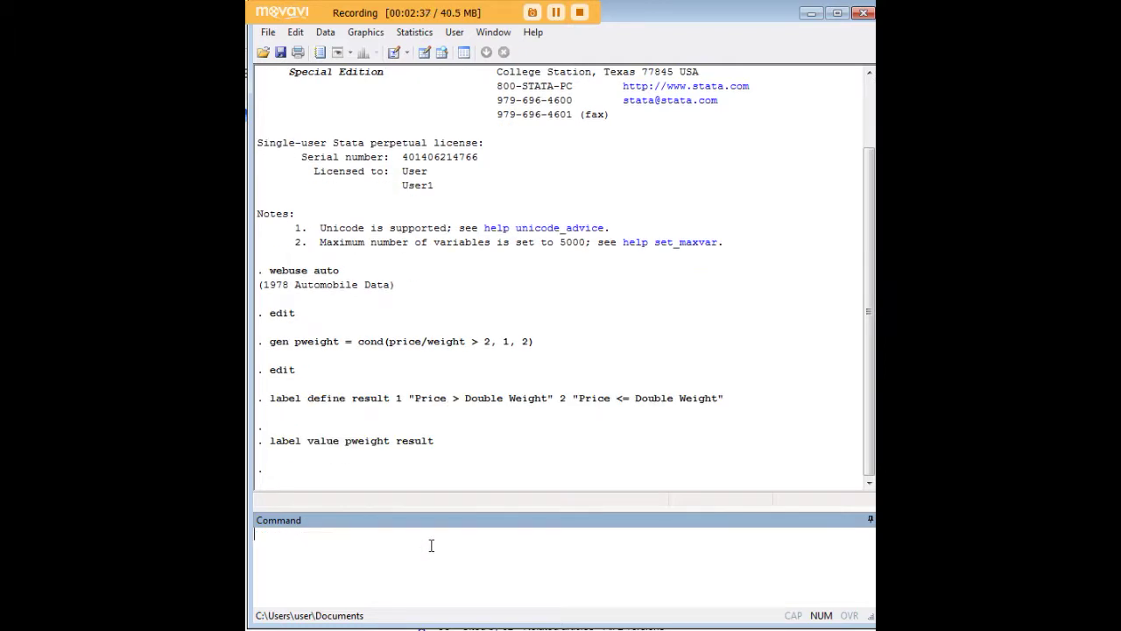
{"action": "type", "text": "edit"}
{"action": "key", "text": "Return"}
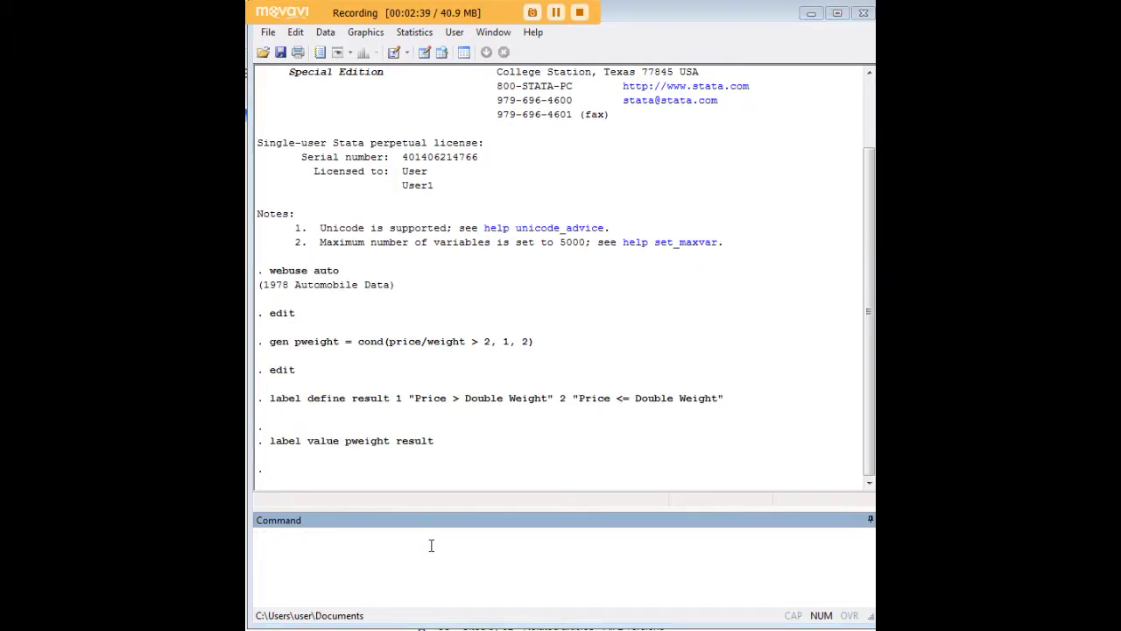
Check the labelled pweight value in row 9 of the Data Editor, then minimize the editor
{"action": "left_click_drag", "start_coordinate": [529, 616], "coordinate": [577, 616]}
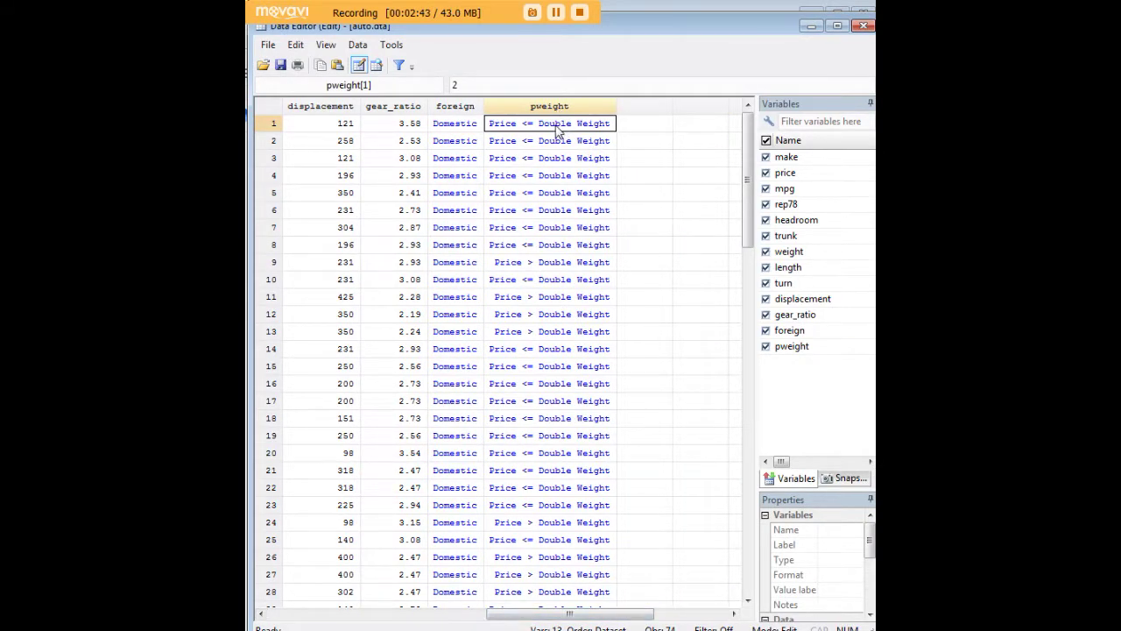
{"action": "left_click", "coordinate": [558, 264]}
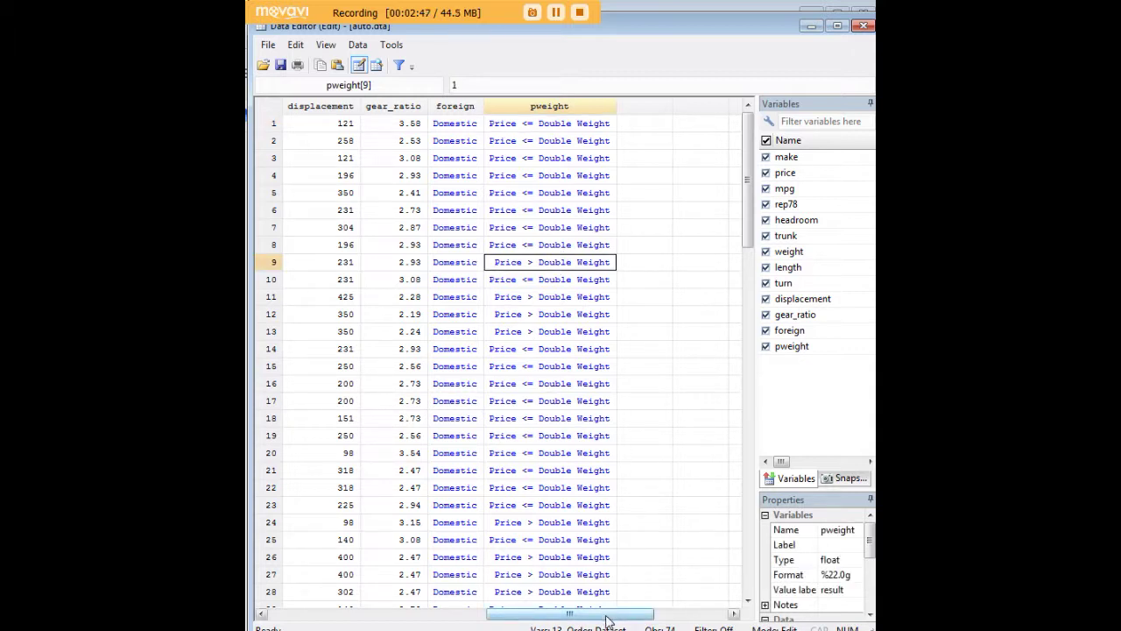
{"action": "left_click_drag", "start_coordinate": [607, 616], "coordinate": [463, 617]}
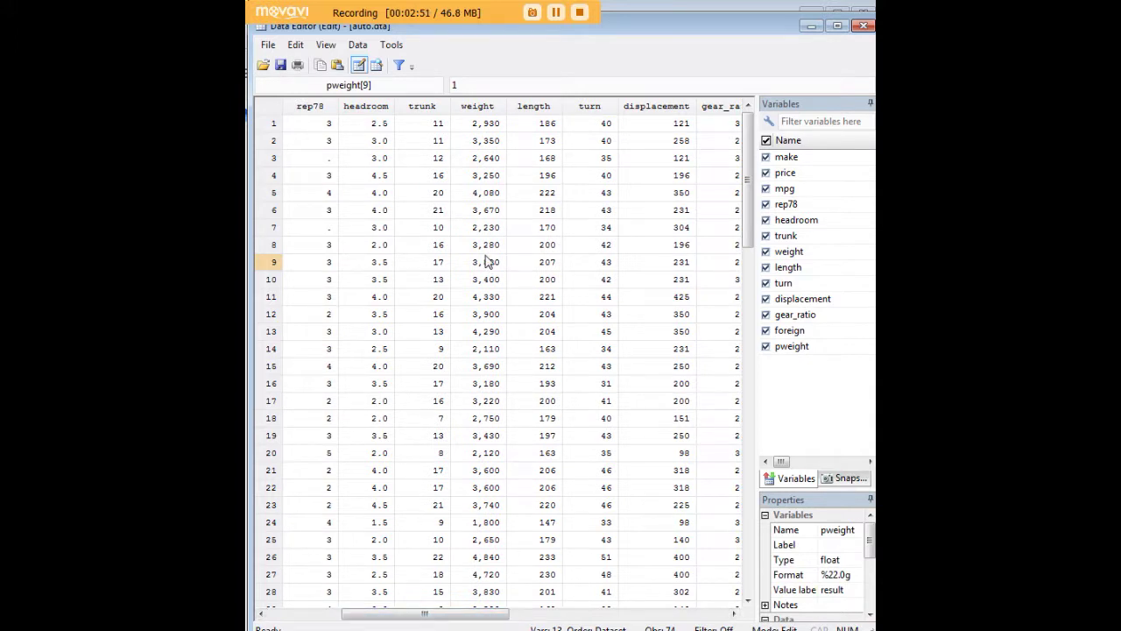
{"action": "left_click_drag", "start_coordinate": [452, 616], "coordinate": [408, 622]}
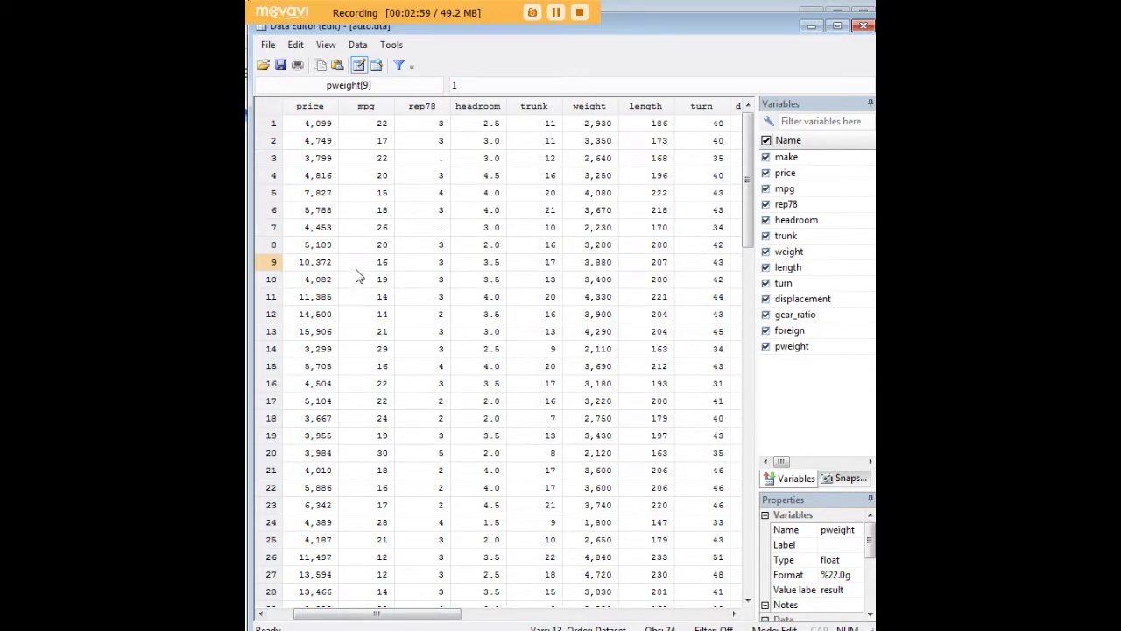
{"action": "left_click", "coordinate": [811, 25]}
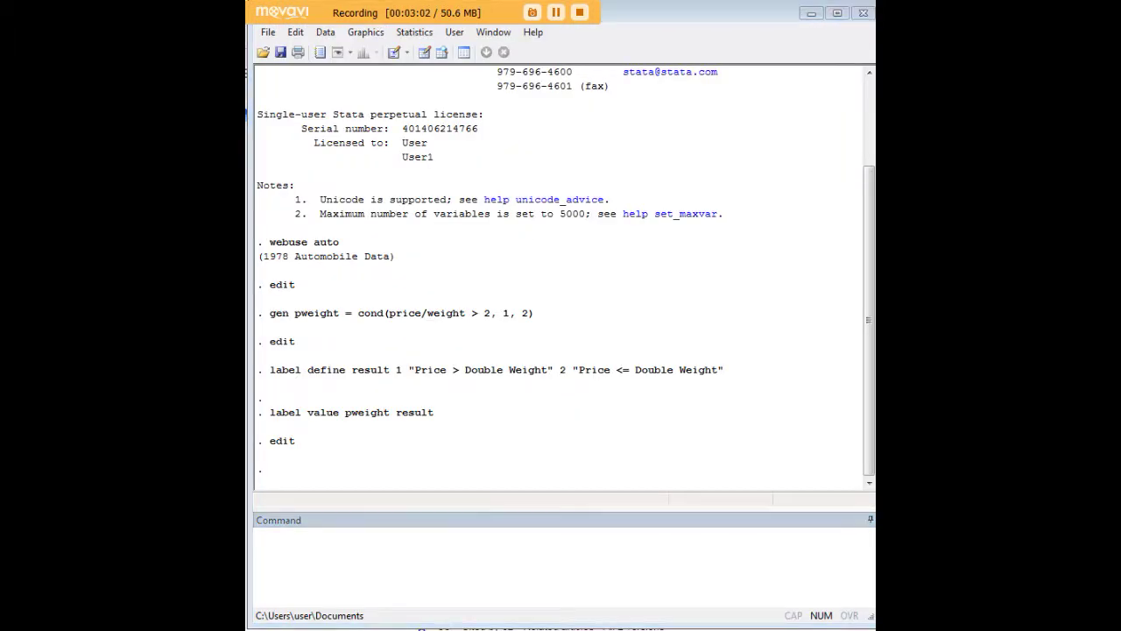
Run list pweight make, table to list pweight beside each car's make
{"action": "left_click", "coordinate": [683, 555]}
{"action": "type", "text": "list pweight make, table"}
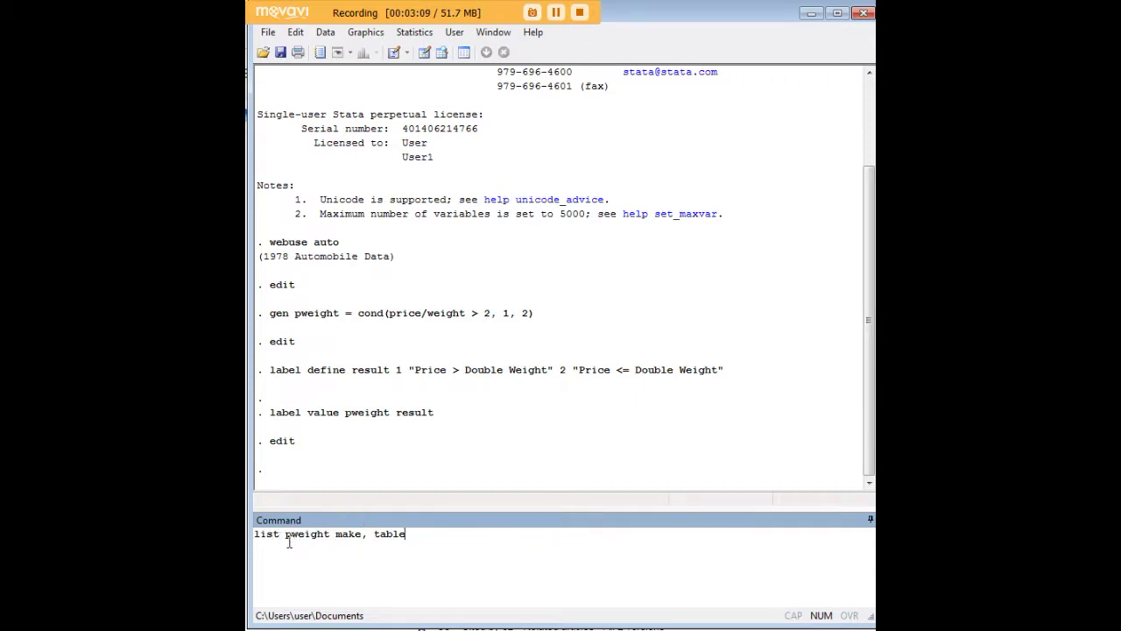
{"action": "left_click_drag", "start_coordinate": [286, 540], "coordinate": [330, 539]}
{"action": "left_click_drag", "start_coordinate": [411, 533], "coordinate": [368, 538]}
{"action": "left_click", "coordinate": [420, 534]}
{"action": "key", "text": "Return"}
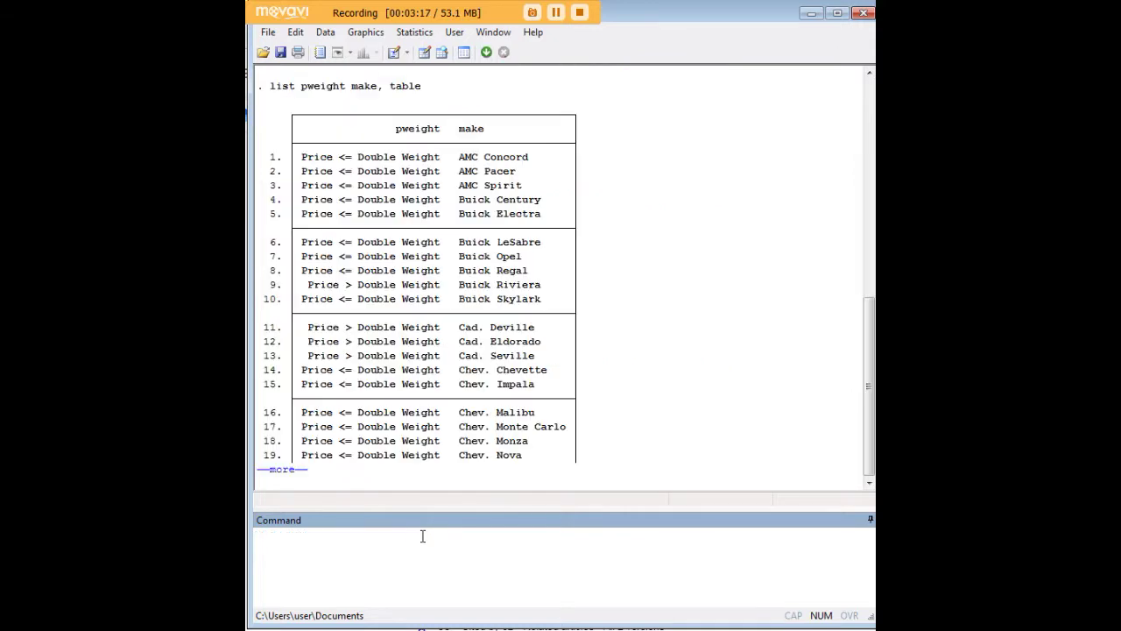
Page past the --more-- prompts and scroll through the listing of all 74 cars
{"action": "left_click", "coordinate": [288, 470]}
{"action": "left_click", "coordinate": [288, 469]}
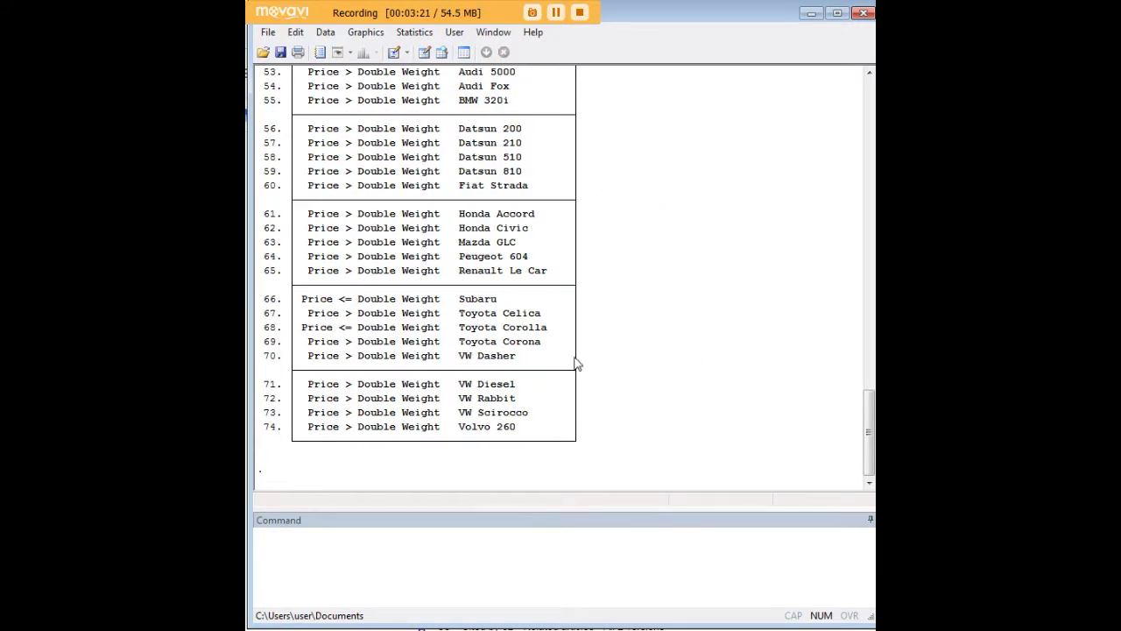
{"action": "scroll", "coordinate": [660, 351], "scroll_direction": "up", "scroll_amount": 20}
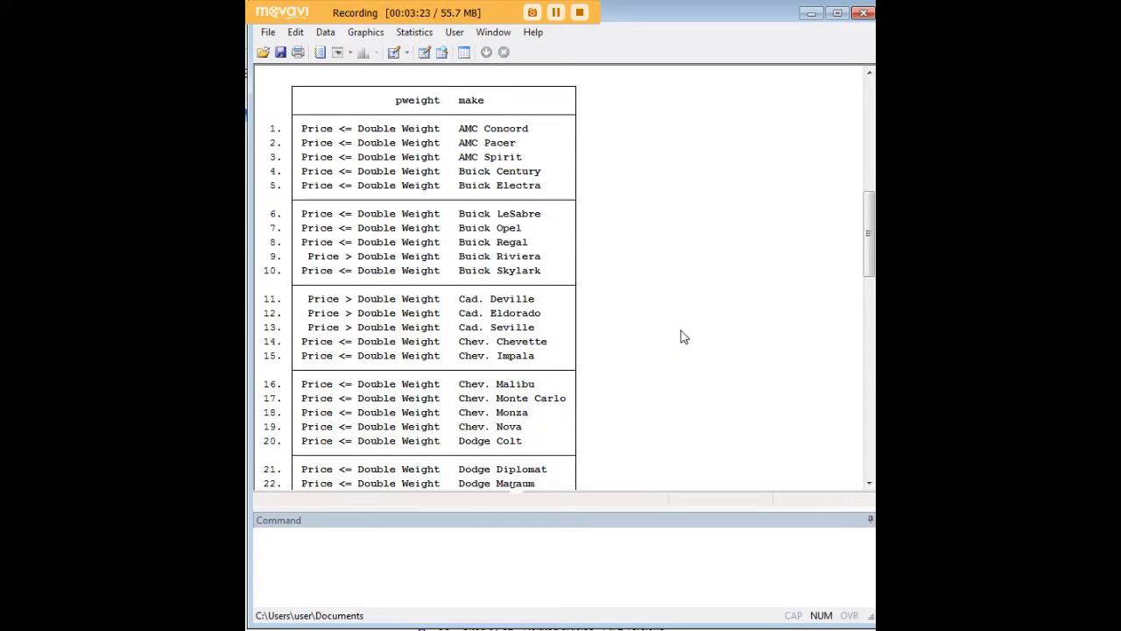
{"action": "scroll", "coordinate": [683, 337], "scroll_direction": "up", "scroll_amount": 1}
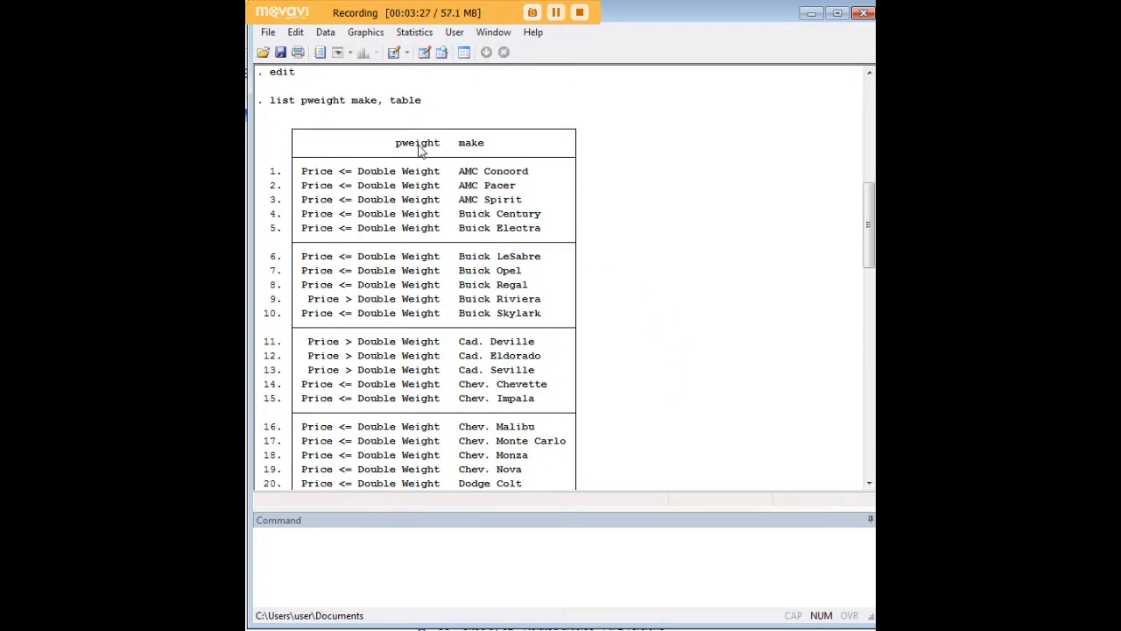
{"action": "scroll", "coordinate": [477, 304], "scroll_direction": "up", "scroll_amount": 6}
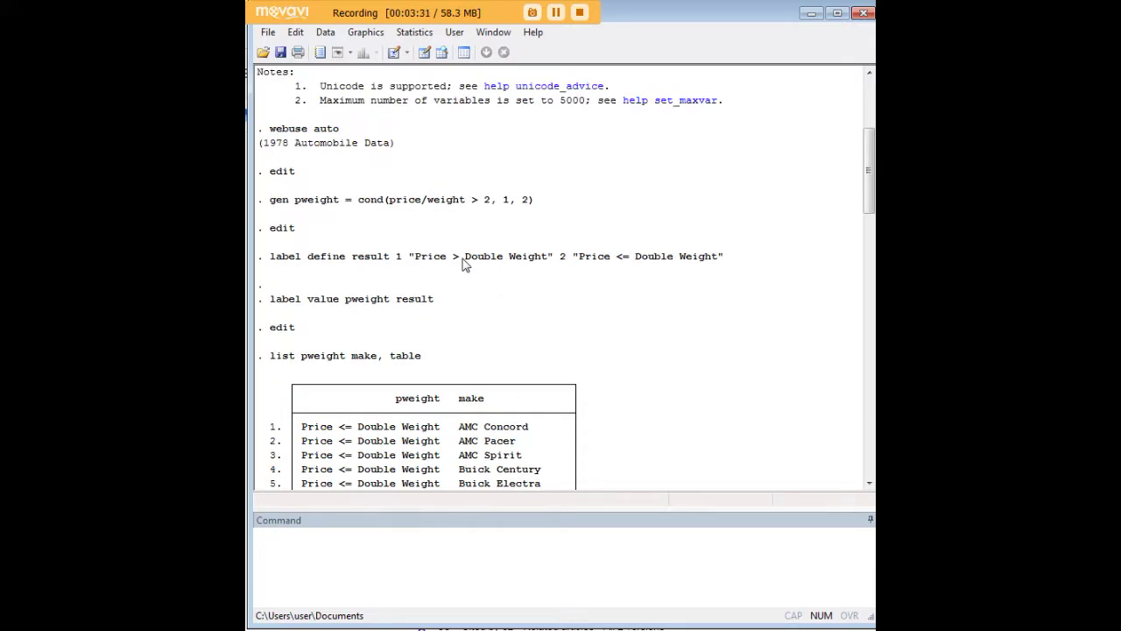
{"action": "scroll", "coordinate": [552, 315], "scroll_direction": "down", "scroll_amount": 2}
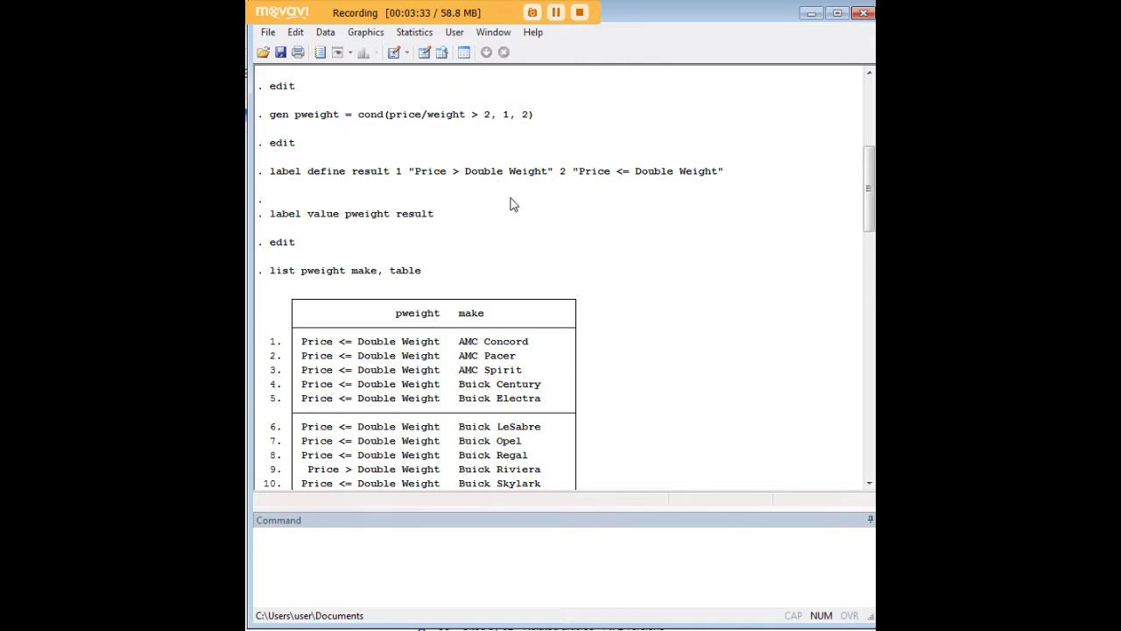
{"action": "scroll", "coordinate": [613, 321], "scroll_direction": "down", "scroll_amount": 1}
{"action": "scroll", "coordinate": [598, 323], "scroll_direction": "down", "scroll_amount": 2}
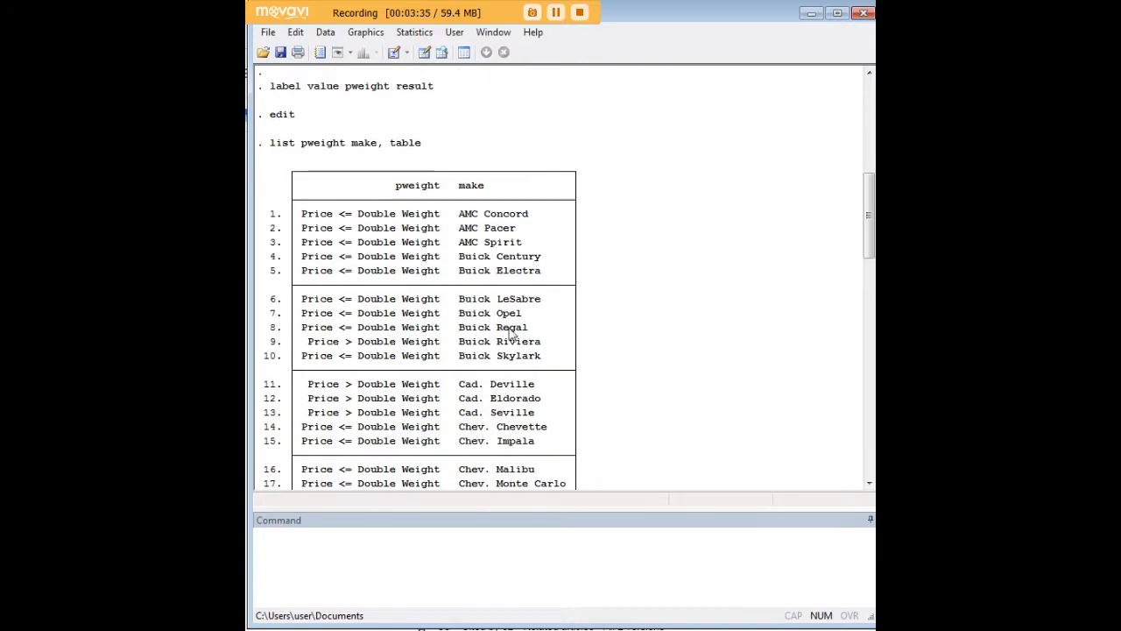
{"action": "scroll", "coordinate": [585, 362], "scroll_direction": "down", "scroll_amount": 2}
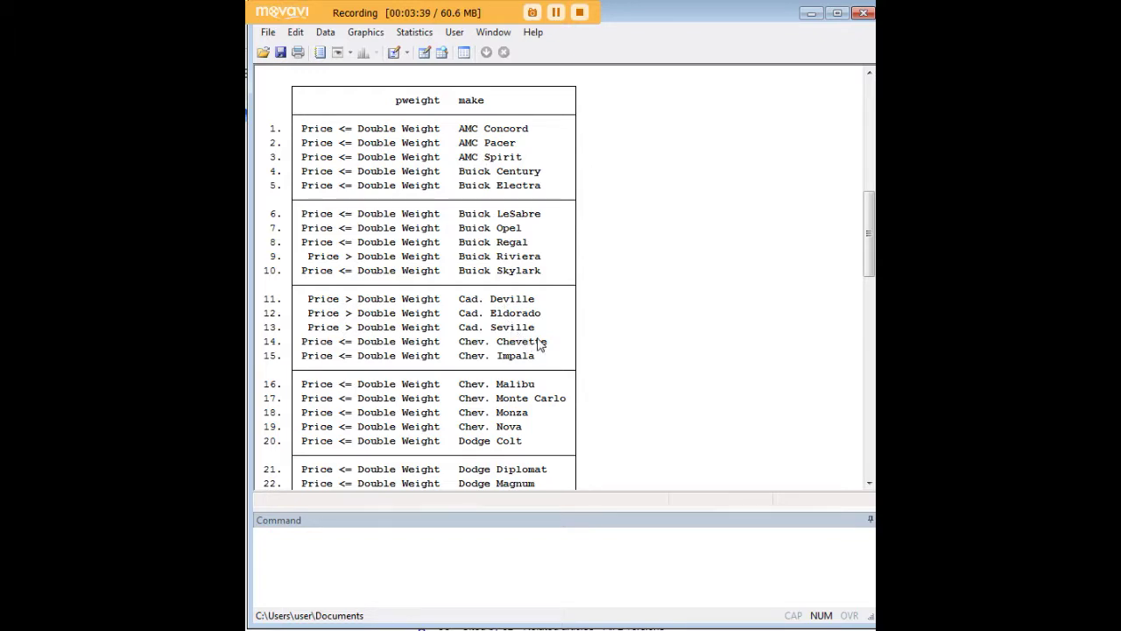
{"action": "scroll", "coordinate": [540, 345], "scroll_direction": "down", "scroll_amount": 3}
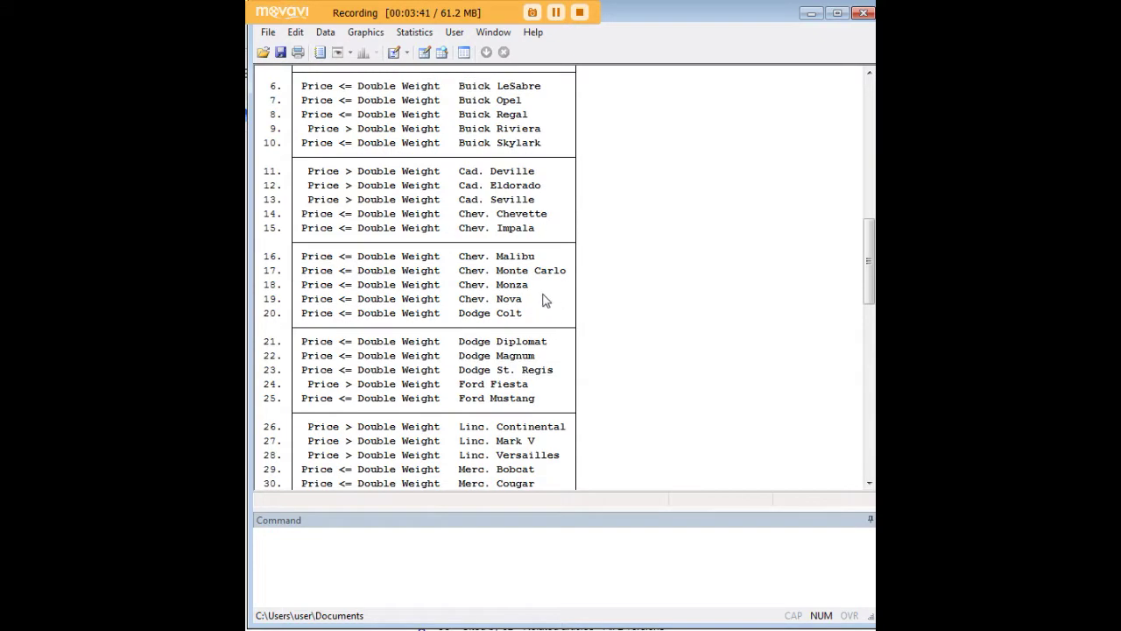
{"action": "scroll", "coordinate": [565, 268], "scroll_direction": "up", "scroll_amount": 8}
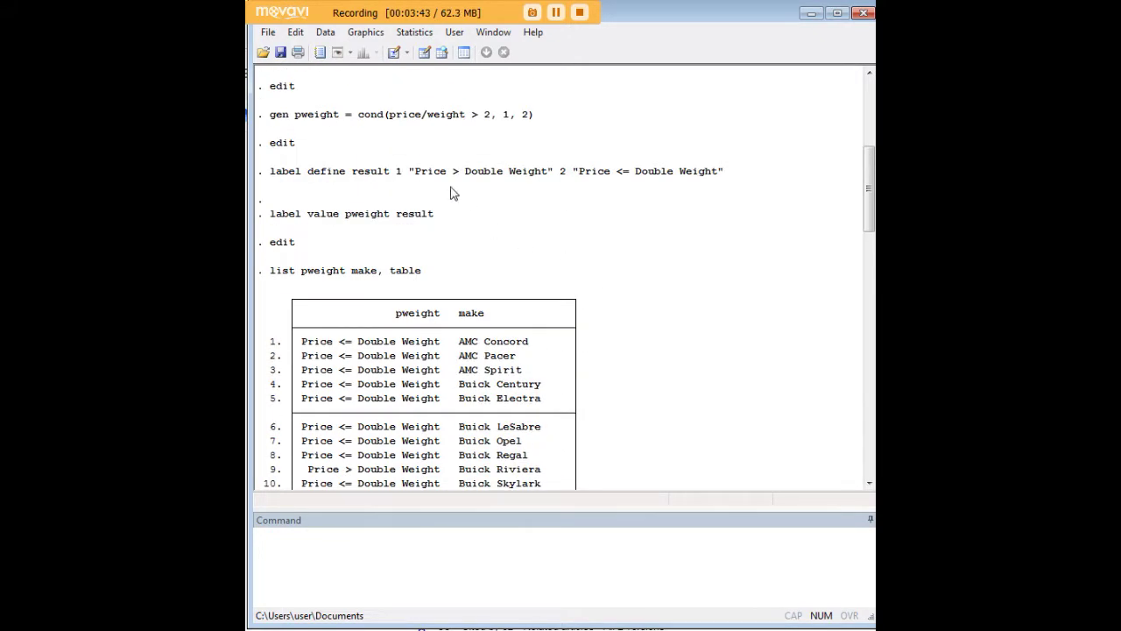
{"action": "scroll", "coordinate": [617, 321], "scroll_direction": "down", "scroll_amount": 12}
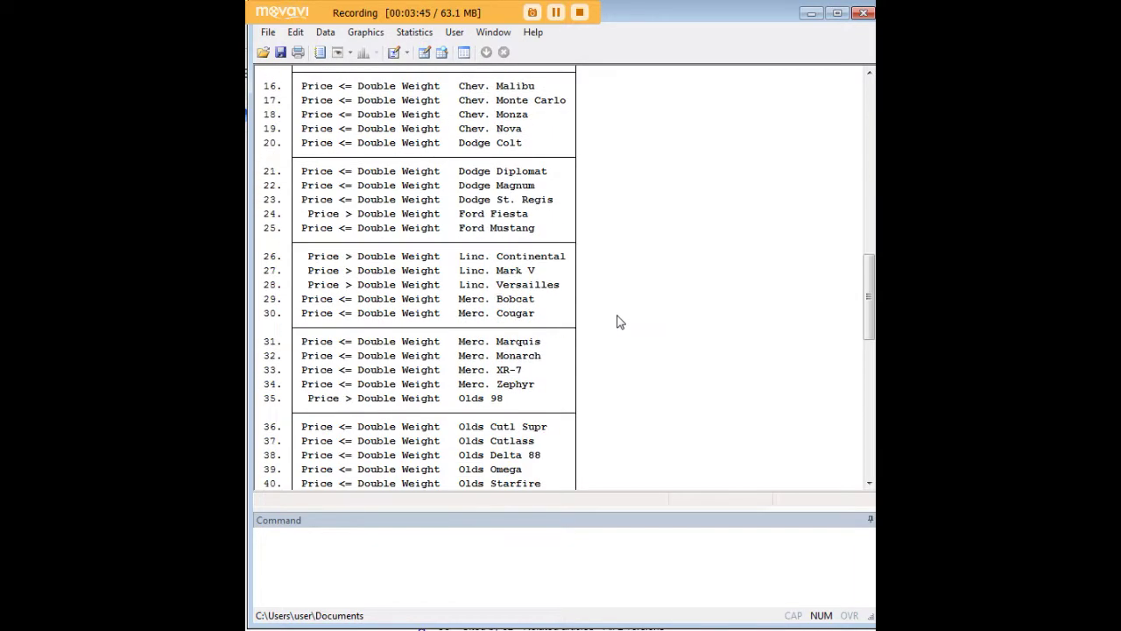
{"action": "scroll", "coordinate": [617, 322], "scroll_direction": "down", "scroll_amount": 11}
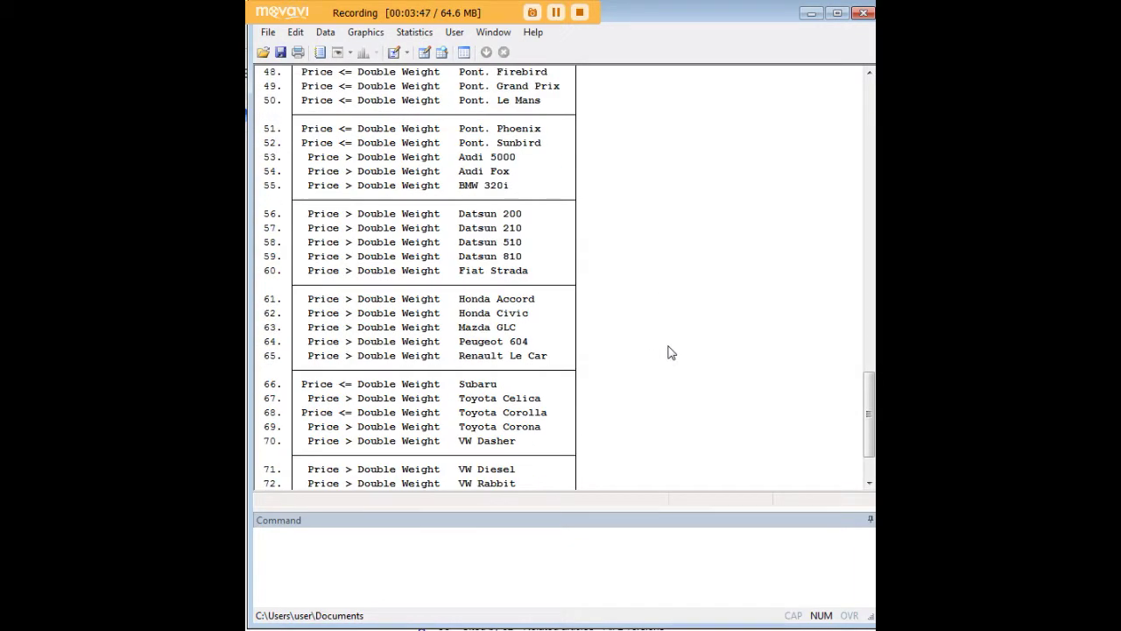
{"action": "scroll", "coordinate": [670, 352], "scroll_direction": "down", "scroll_amount": 2}
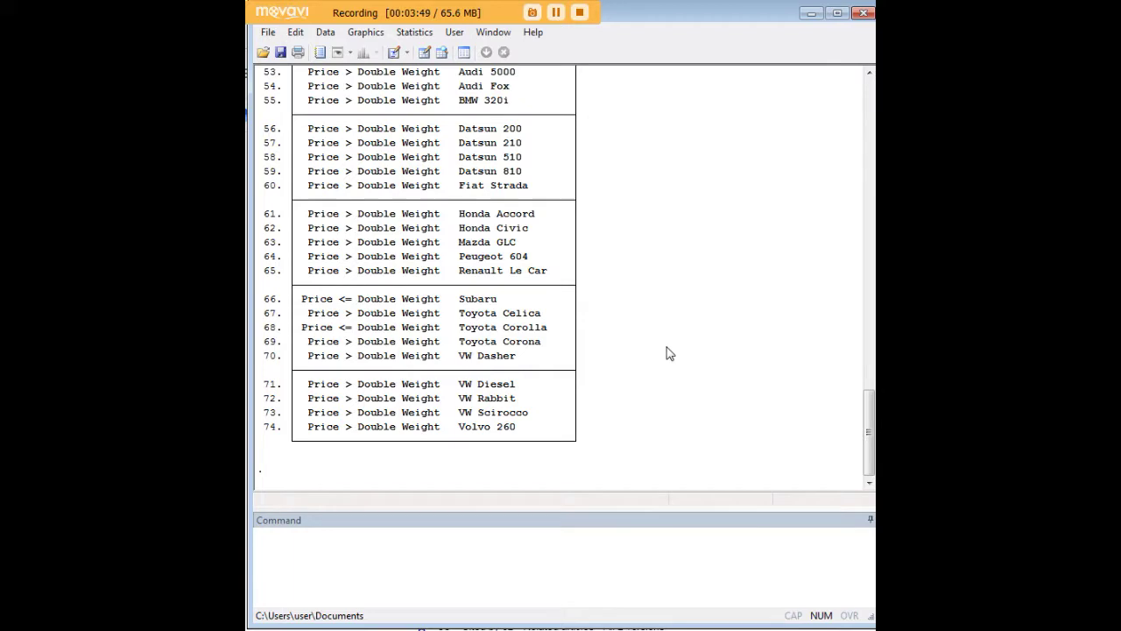